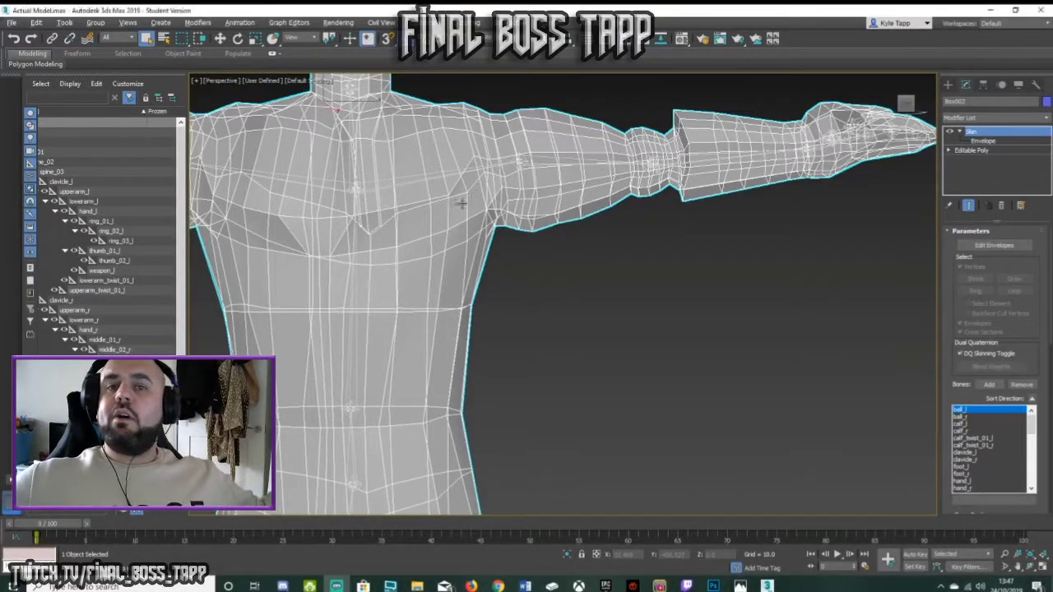
# - Test-rotate the left clavicle bone to check the arm's deformation, cancel the rotation and select the body mesh
pyautogui.hotkey('alt', 'x')
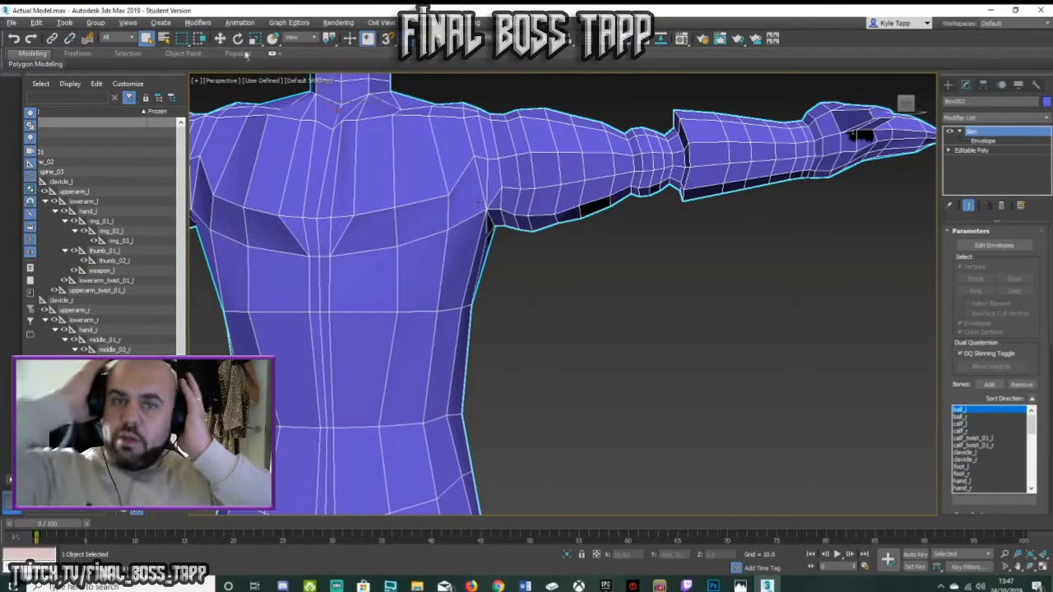
pyautogui.click(82, 191)
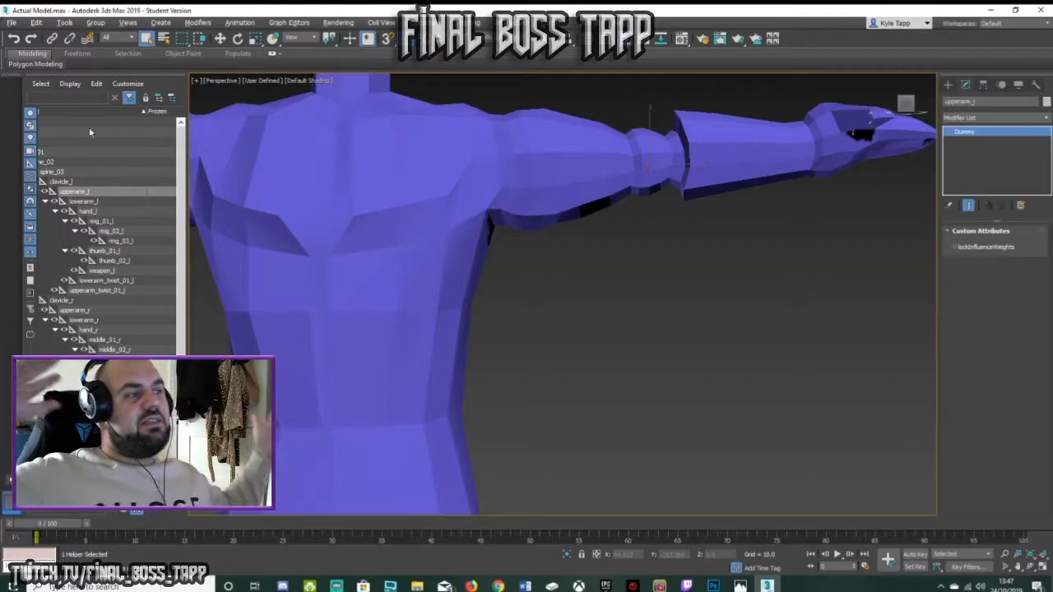
pyautogui.click(72, 181)
pyautogui.click(238, 38)
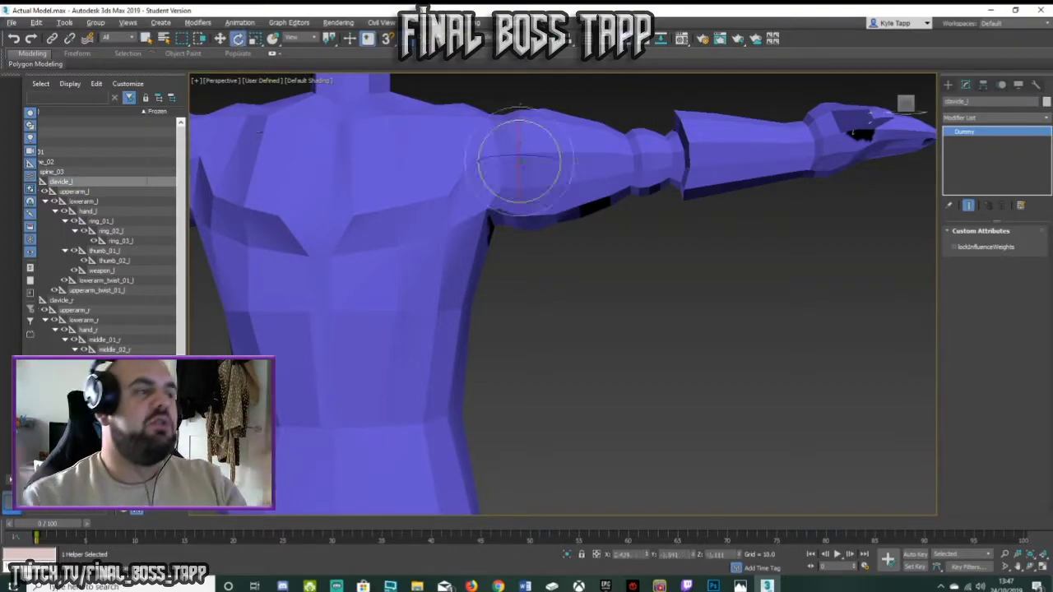
pyautogui.moveTo(313, 228); pyautogui.dragTo(400, 245, button='middle')
pyautogui.moveTo(638, 174); pyautogui.dragTo(620, 232)
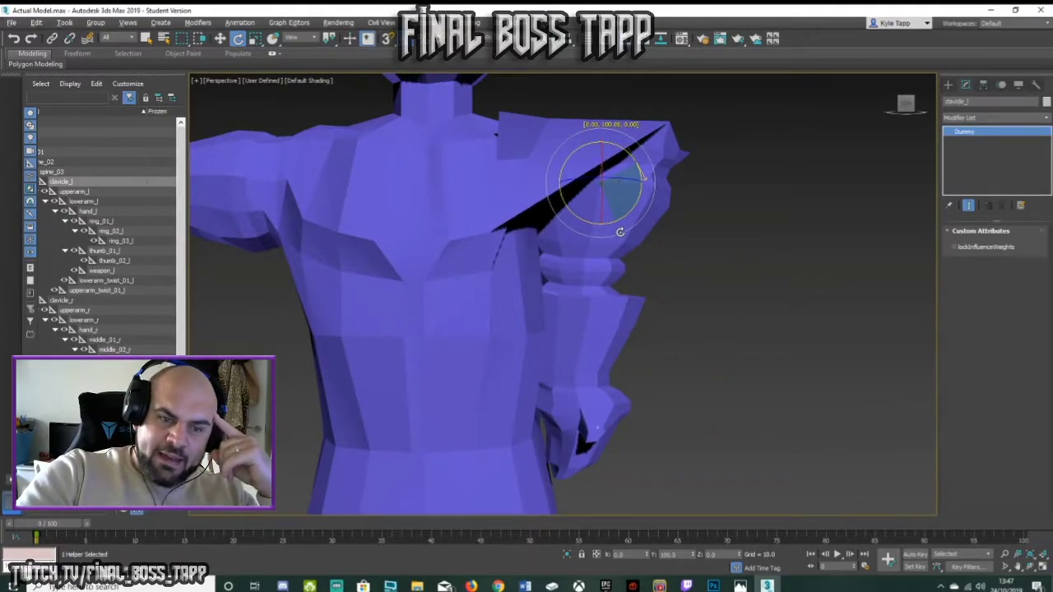
pyautogui.moveTo(620, 232); pyautogui.dragTo(441, 466)
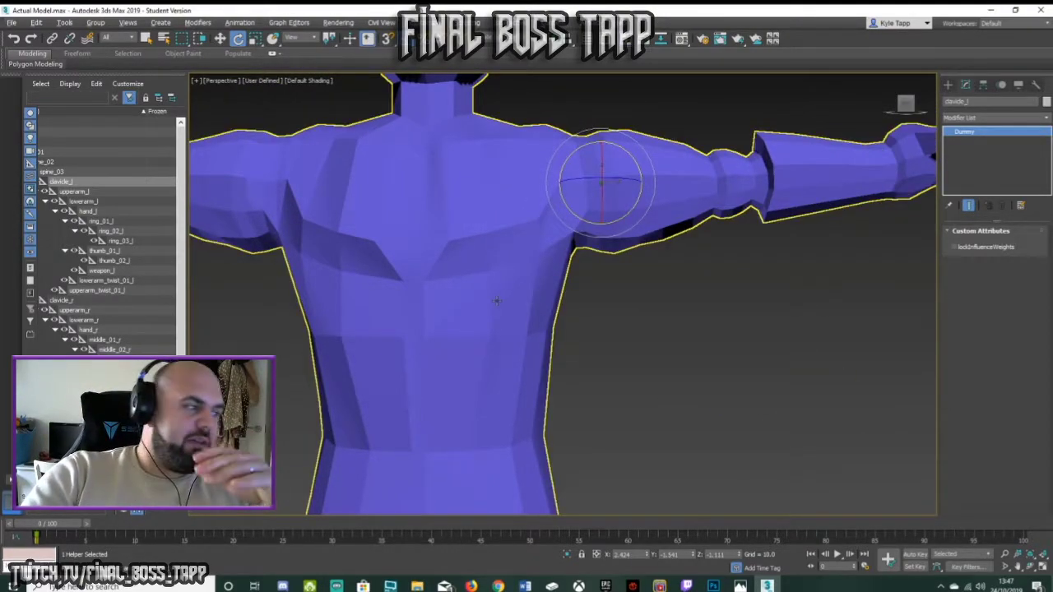
pyautogui.click(876, 153)
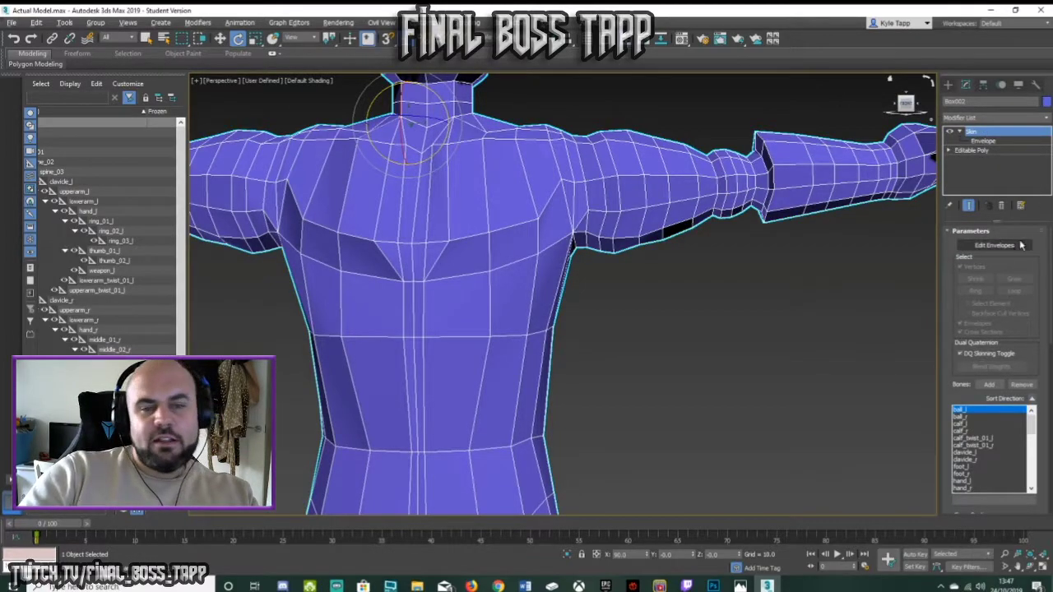
pyautogui.moveTo(981, 348)
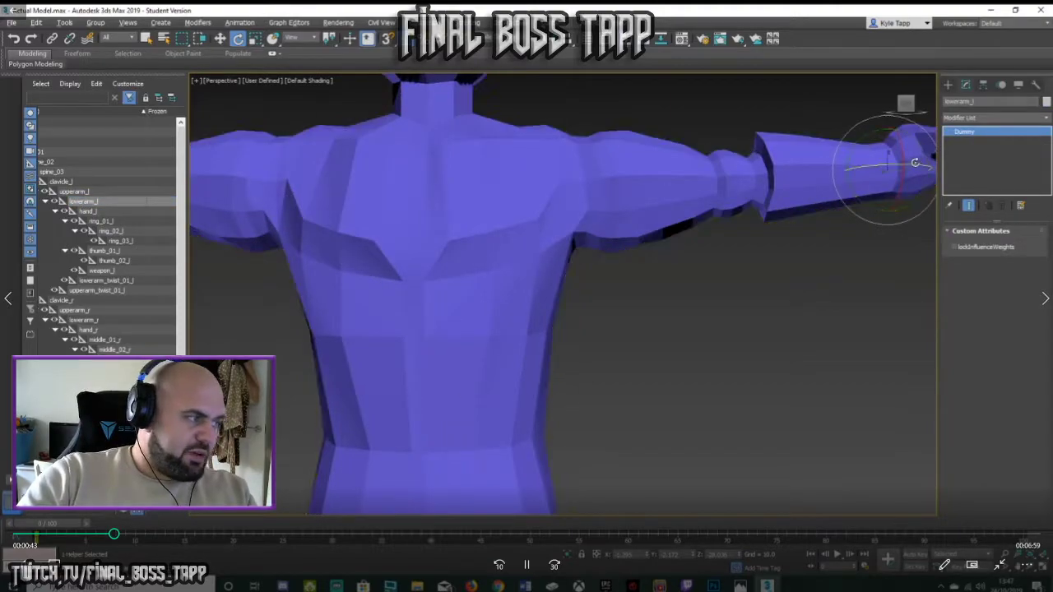
# - Watch the recorded skinning footage up to the left shoulder's envelope weights, pause it and leave full-screen playback
pyautogui.click(194, 533)
pyautogui.moveTo(194, 536); pyautogui.dragTo(144, 535)
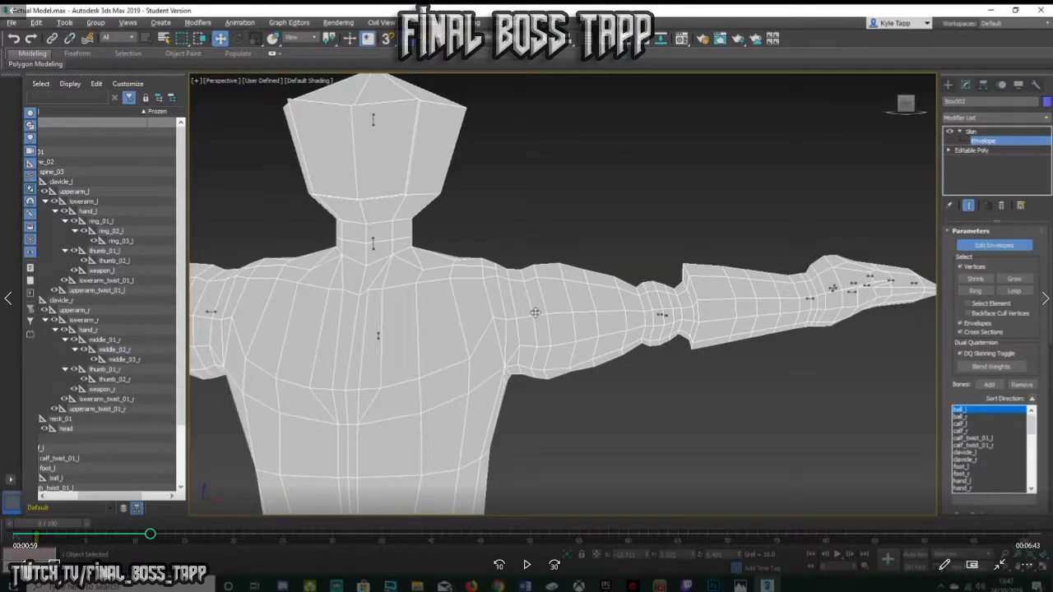
pyautogui.click(526, 564)
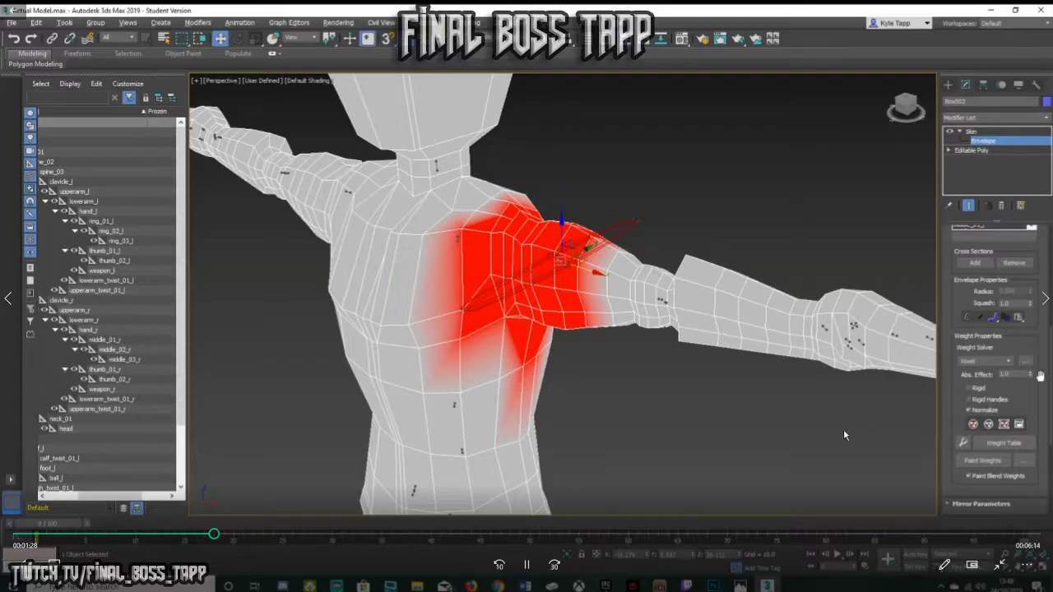
pyautogui.click(526, 565)
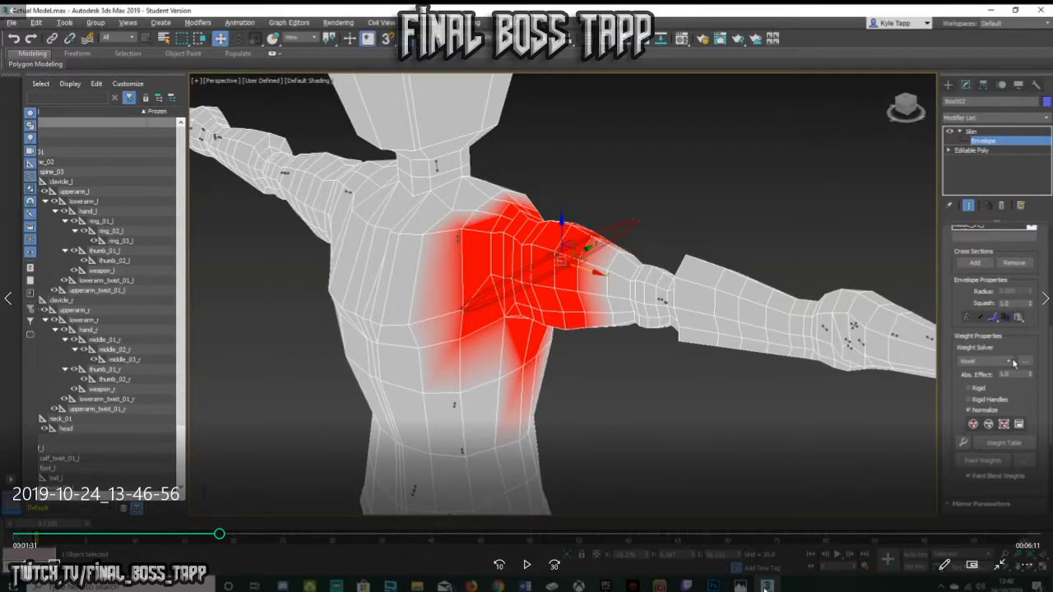
pyautogui.press('Escape')
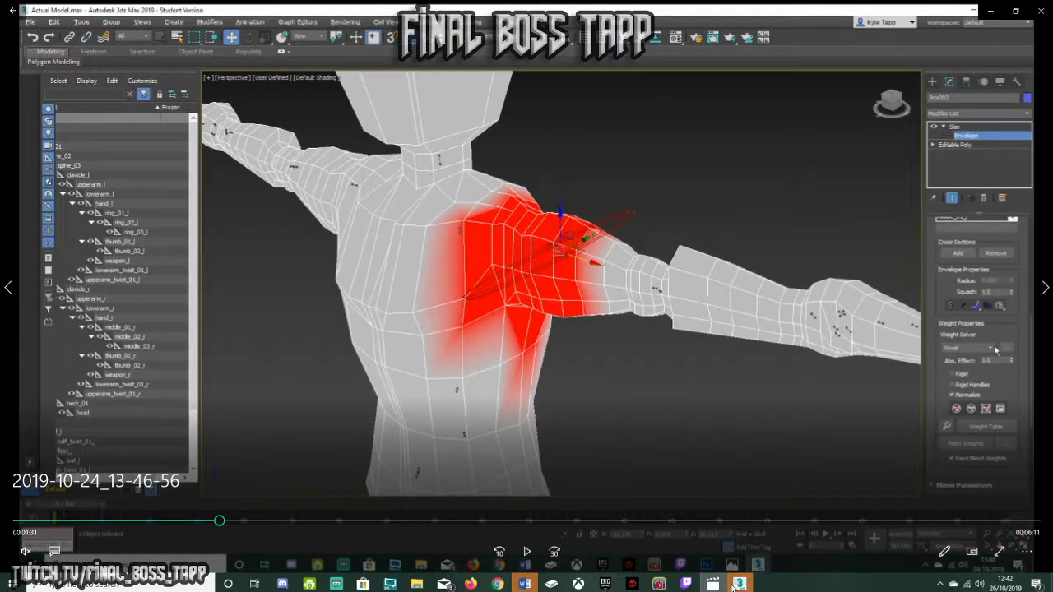
# - Switch to 3ds Max and open the recent scene Actual Model.max
pyautogui.click(736, 585)
pyautogui.click(852, 120)
pyautogui.click(12, 20)
pyautogui.moveTo(79, 82)
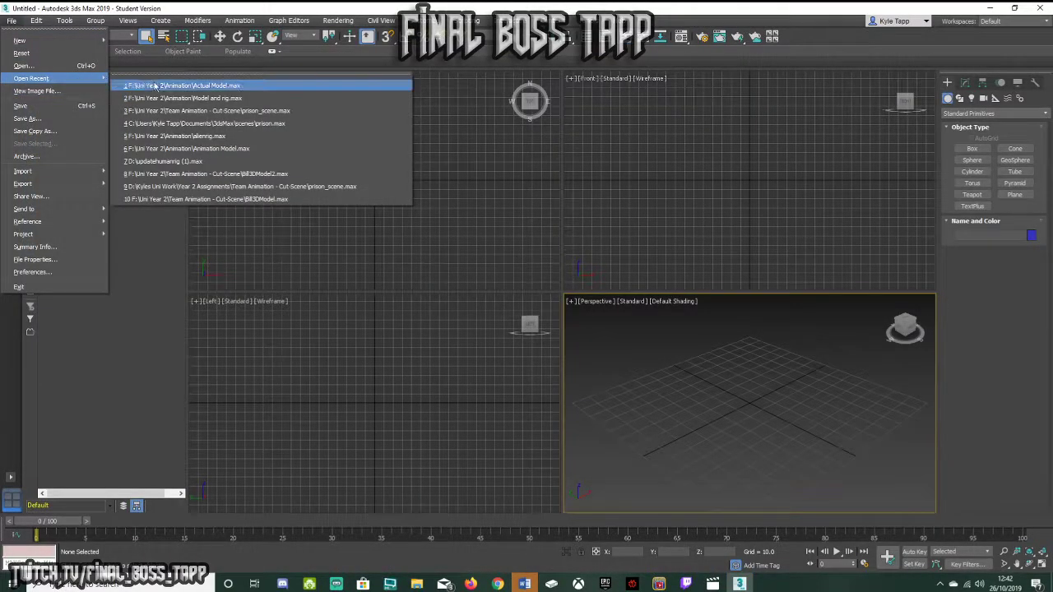
pyautogui.click(173, 85)
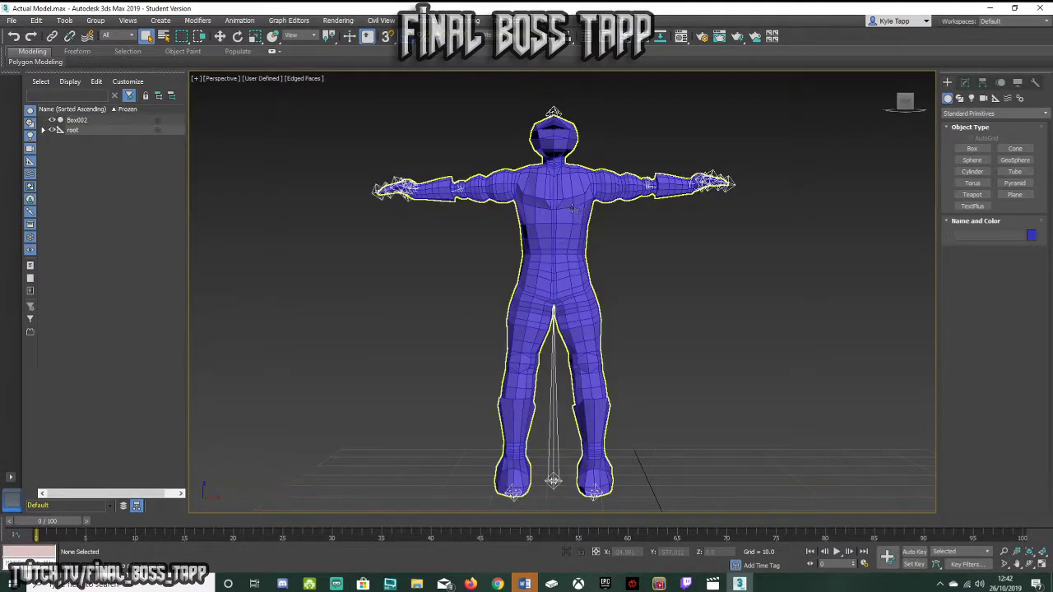
# - Select the Box002 body mesh, show its Skin modifier settings and close the Weight Tool
pyautogui.click(581, 214)
pyautogui.press('z')
pyautogui.scroll(5, 618, 255)
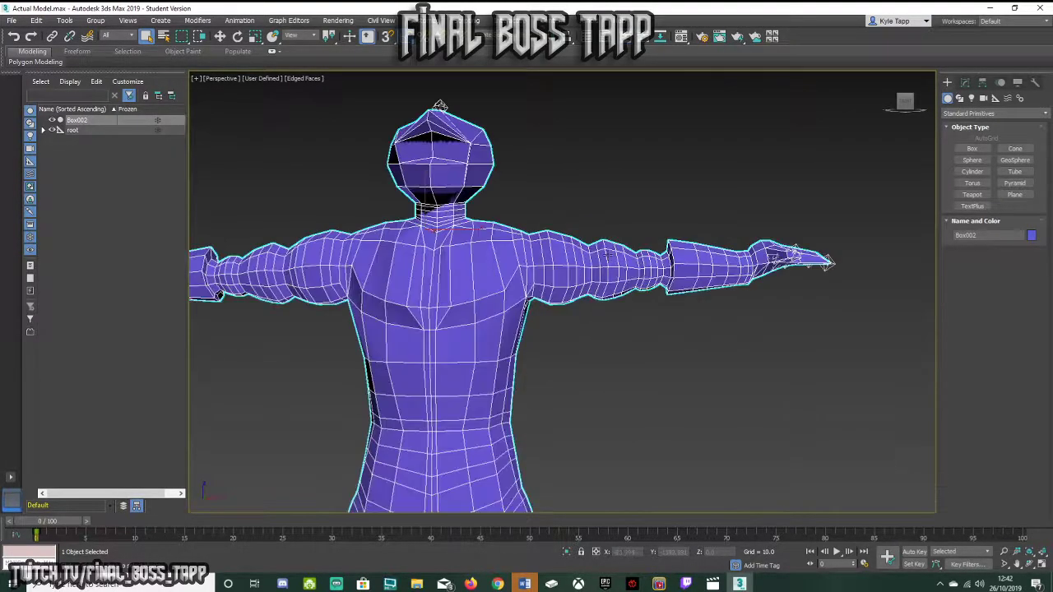
pyautogui.click(965, 83)
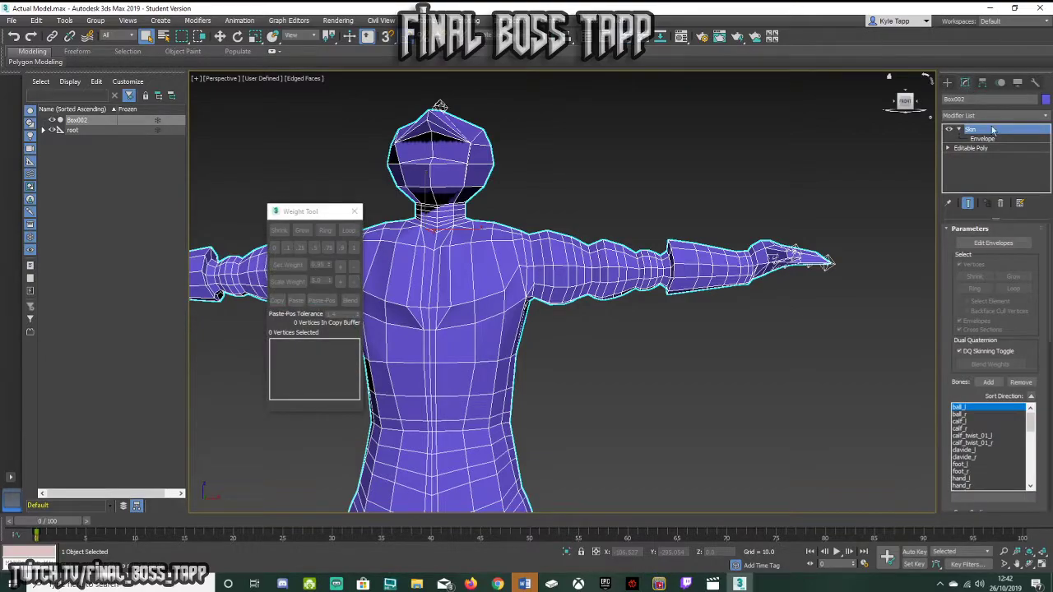
pyautogui.click(355, 211)
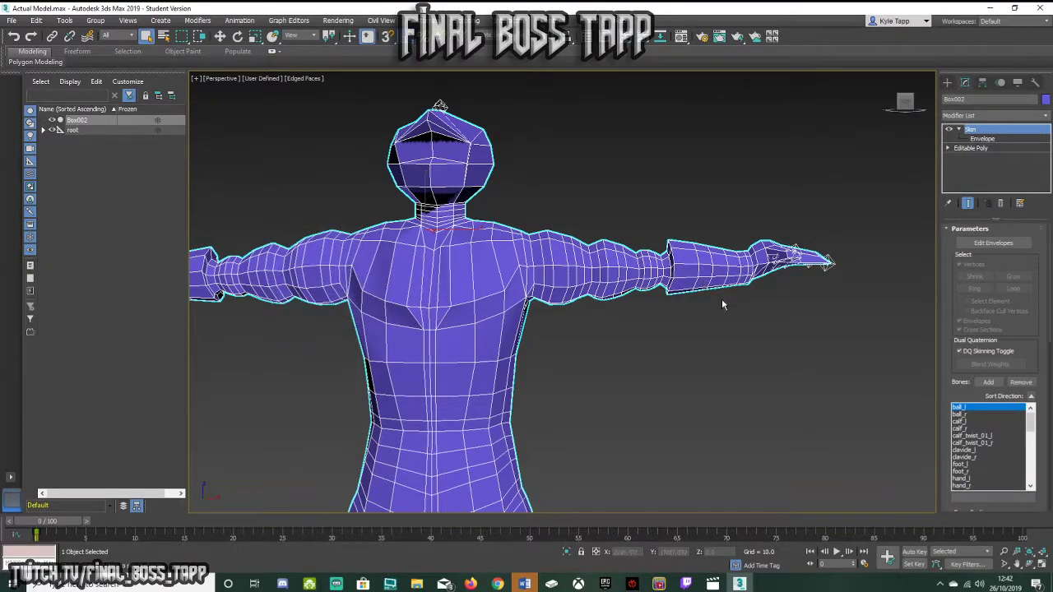
# - Expand the entire bone hierarchy under root in the scene explorer
pyautogui.moveTo(716, 287); pyautogui.dragTo(754, 287, button='middle')
pyautogui.click(69, 82)
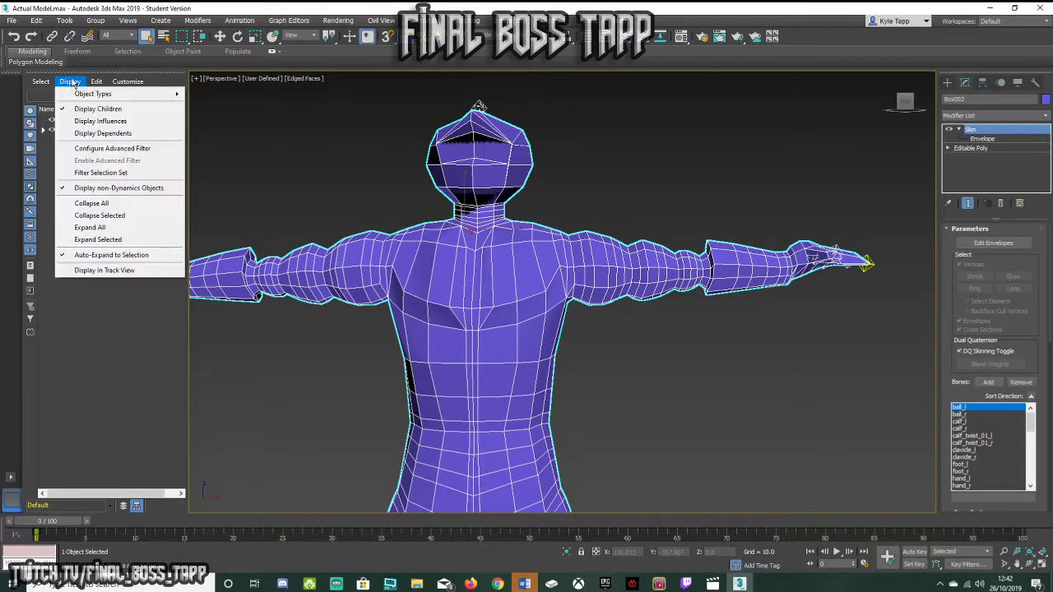
pyautogui.click(102, 228)
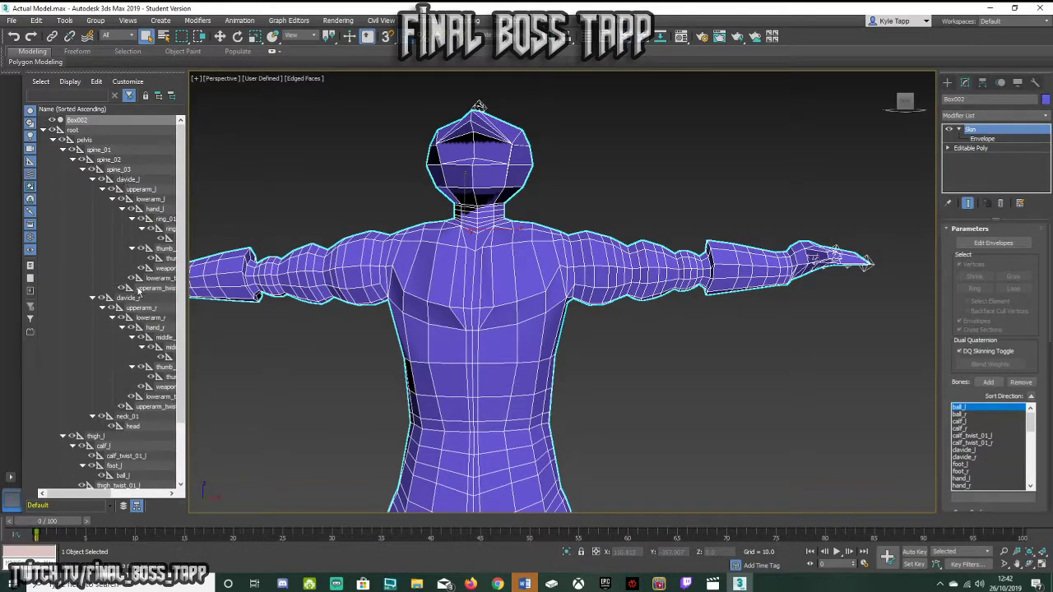
# - Enter envelope editing on the body mesh, inspect the left clavicle's weight colours and leave envelope editing
pyautogui.click(994, 244)
pyautogui.moveTo(620, 296); pyautogui.dragTo(691, 287, button='middle')
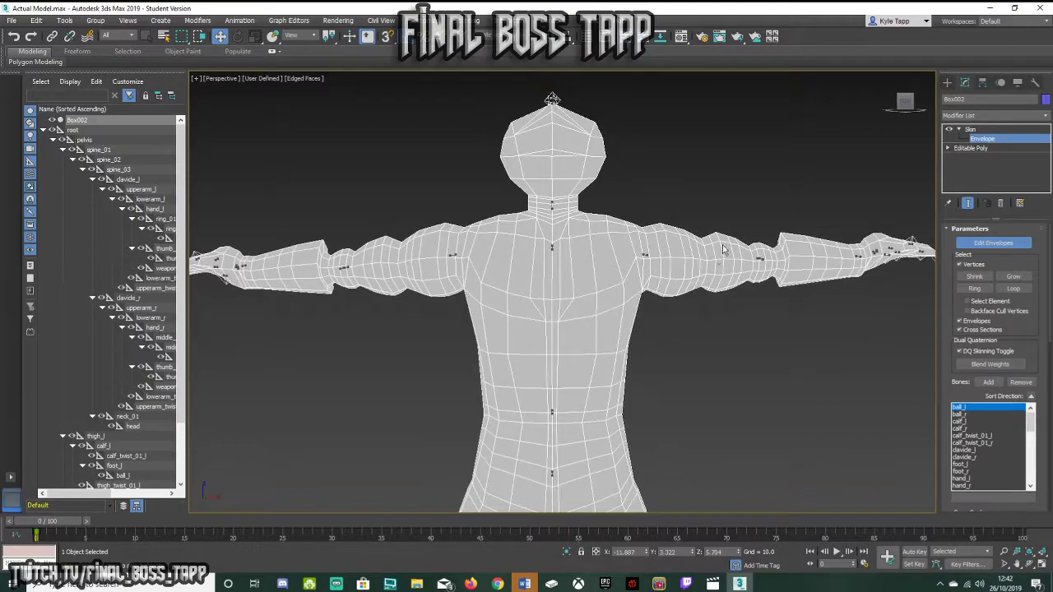
pyautogui.click(644, 256)
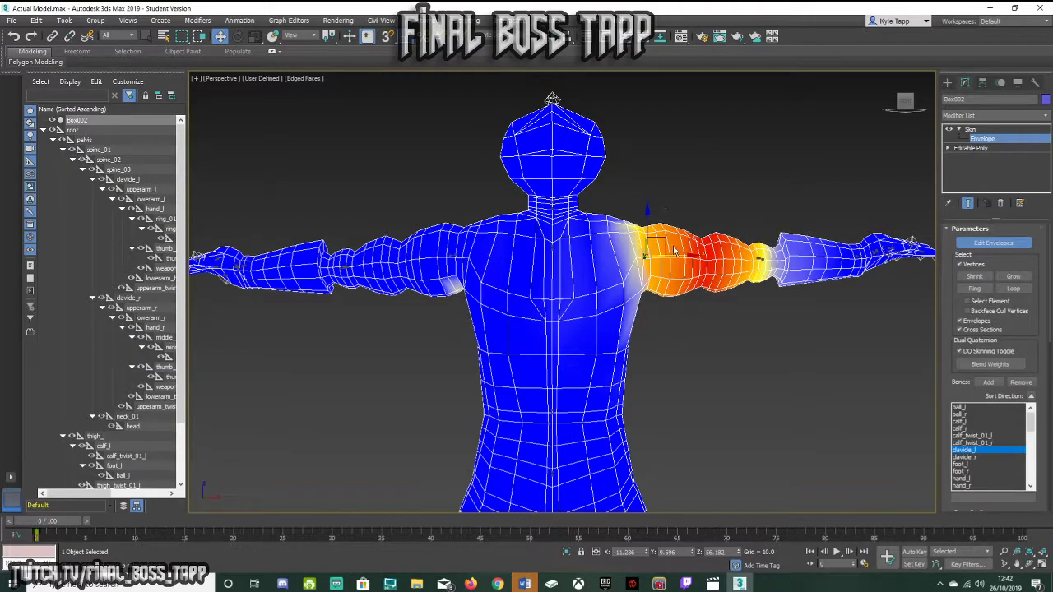
pyautogui.moveTo(904, 102)
pyautogui.mouseDown()
pyautogui.moveTo(789, 104)
pyautogui.moveTo(905, 102)
pyautogui.mouseUp()
pyautogui.click(904, 102)
pyautogui.click(987, 242)
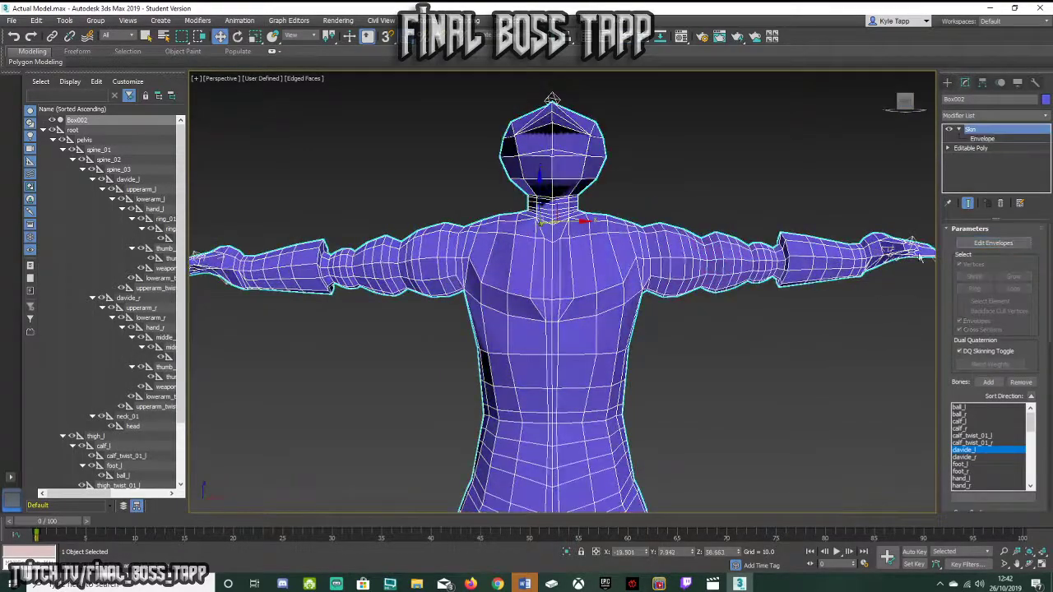
# - Rotate the left clavicle bone slightly downward to test how the shoulder mesh follows
pyautogui.click(130, 180)
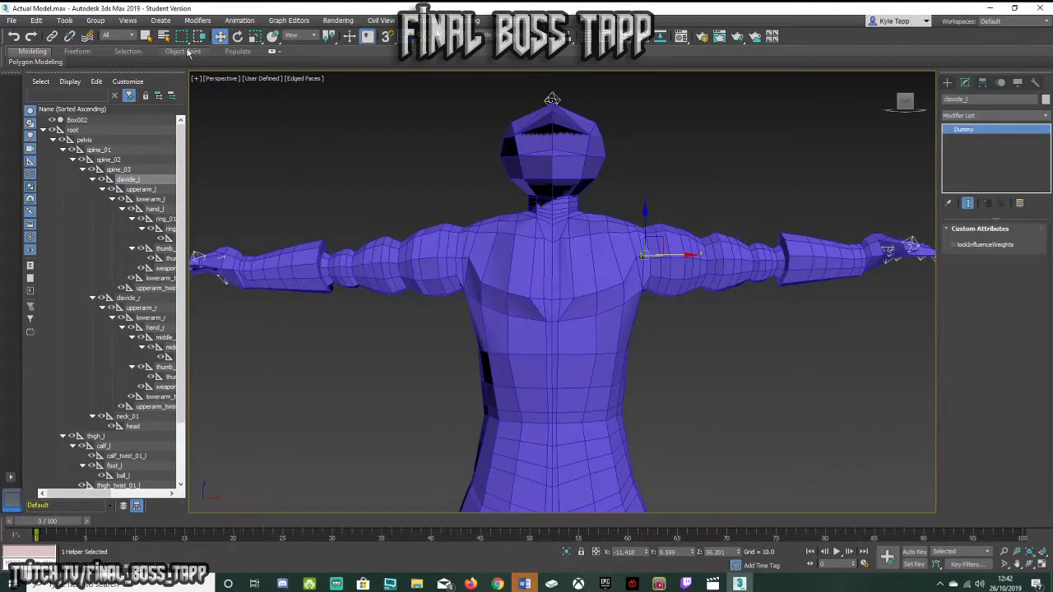
pyautogui.click(237, 37)
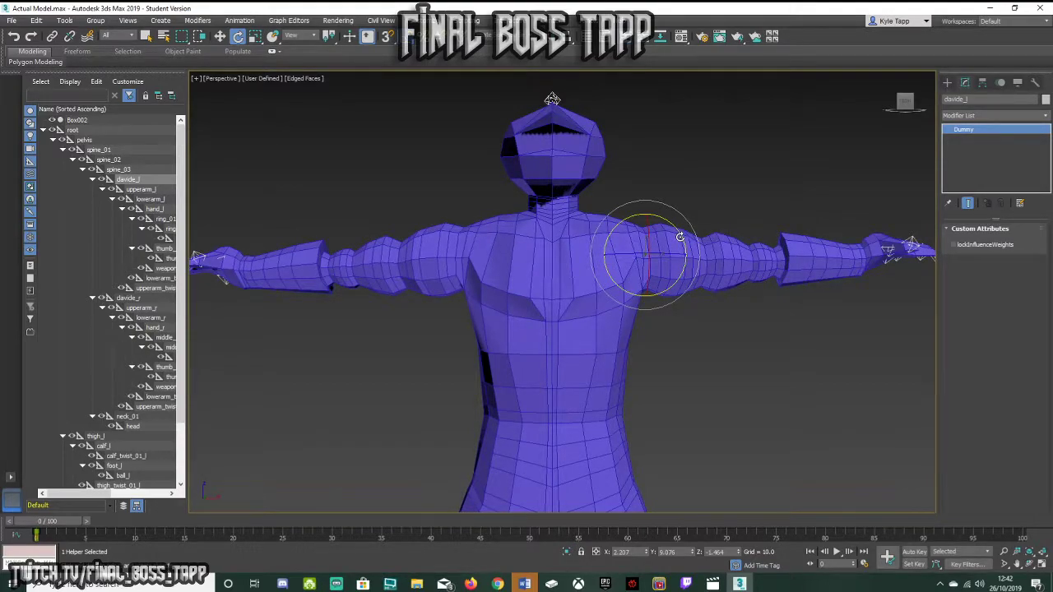
pyautogui.moveTo(681, 239)
pyautogui.mouseDown()
pyautogui.moveTo(686, 283)
pyautogui.moveTo(682, 243)
pyautogui.moveTo(672, 284)
pyautogui.moveTo(671, 243)
pyautogui.mouseUp()
pyautogui.moveTo(736, 362); pyautogui.dragTo(723, 400, button='middle')
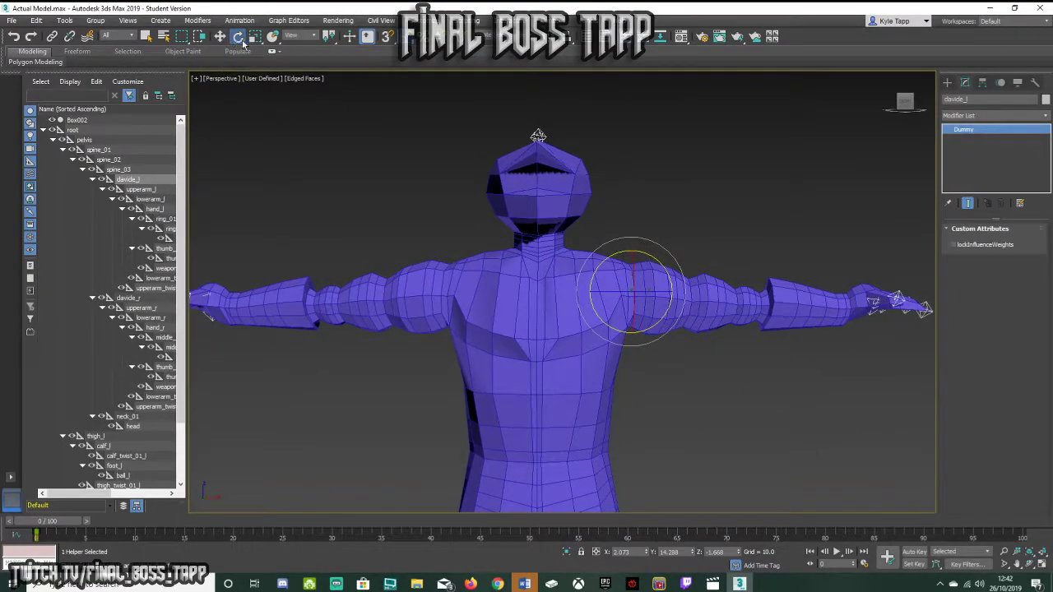
# - Select the body mesh, turn on envelope editing and select the left clavicle's envelope
pyautogui.click(693, 305)
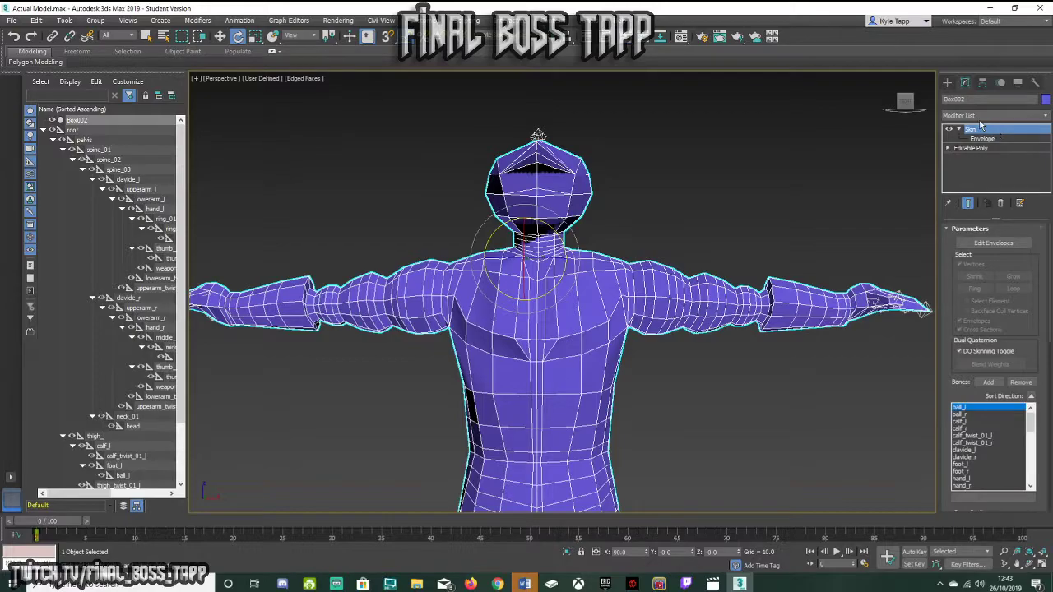
pyautogui.click(994, 243)
pyautogui.click(658, 289)
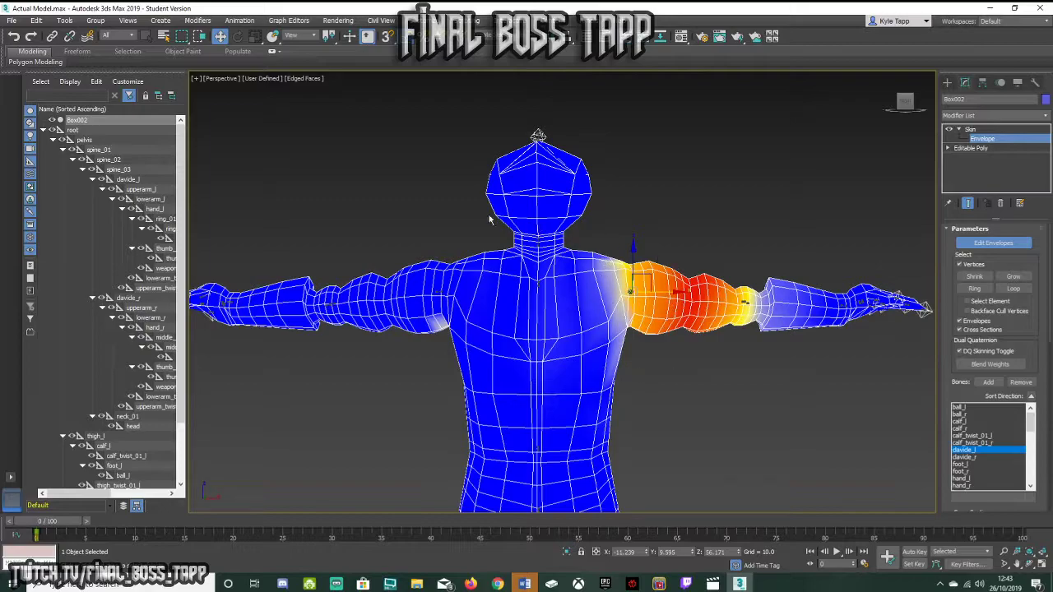
pyautogui.scroll(-5, 447, 420)
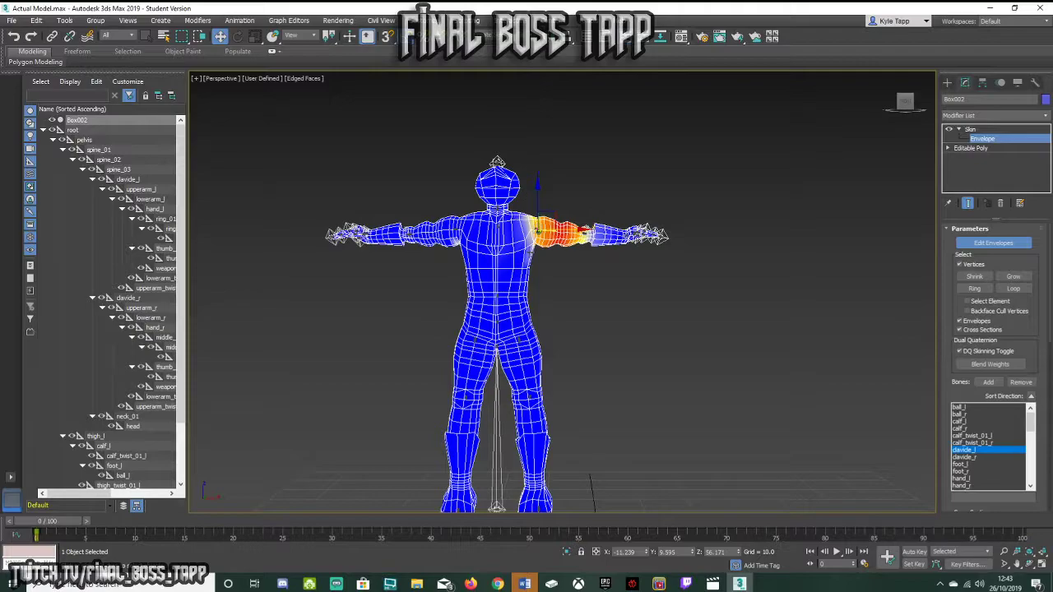
pyautogui.scroll(5, 526, 240)
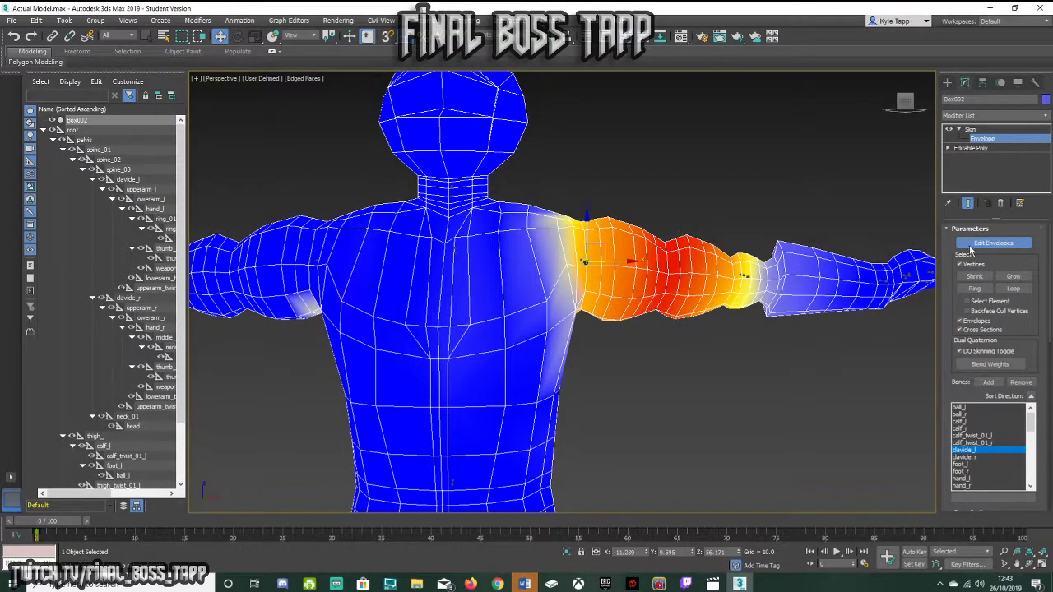
# - Review the Geodesic Voxel Solver settings for the Skin weights and close them without applying
pyautogui.scroll(-8, 1050, 265)
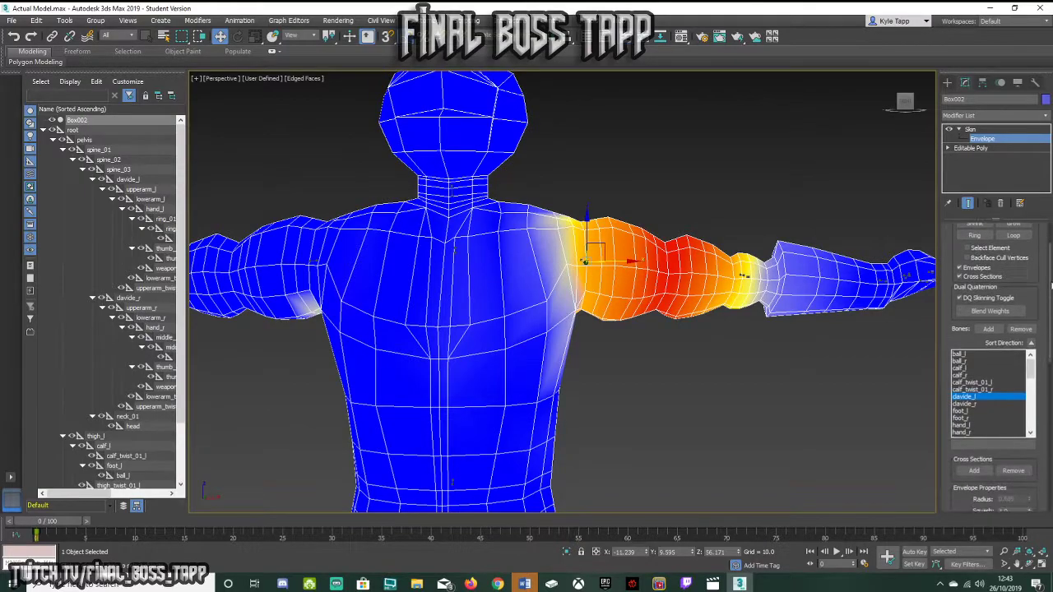
pyautogui.scroll(-3, 995, 368)
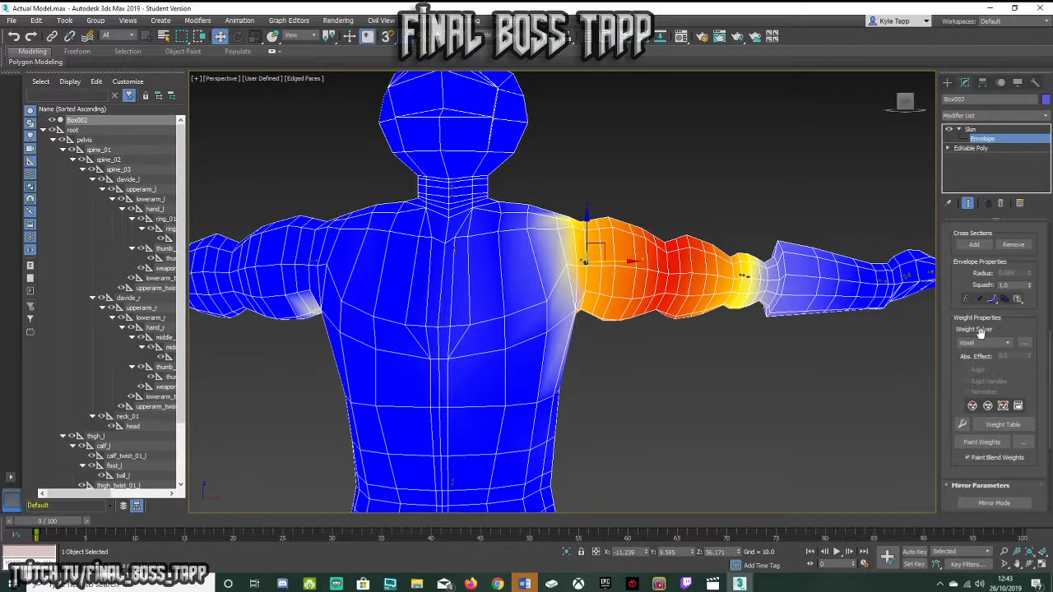
pyautogui.click(1024, 343)
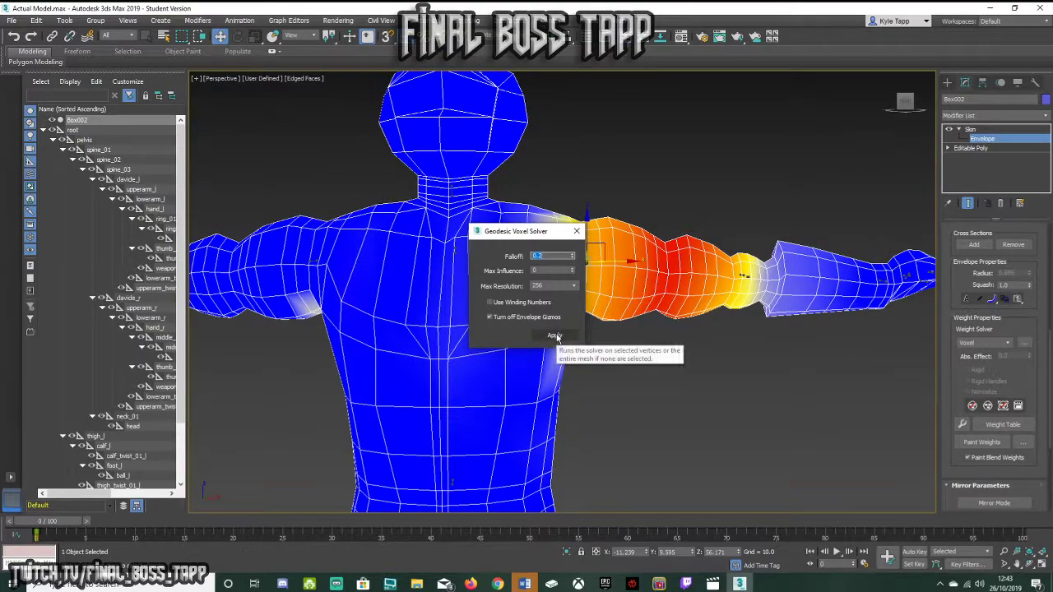
pyautogui.click(575, 233)
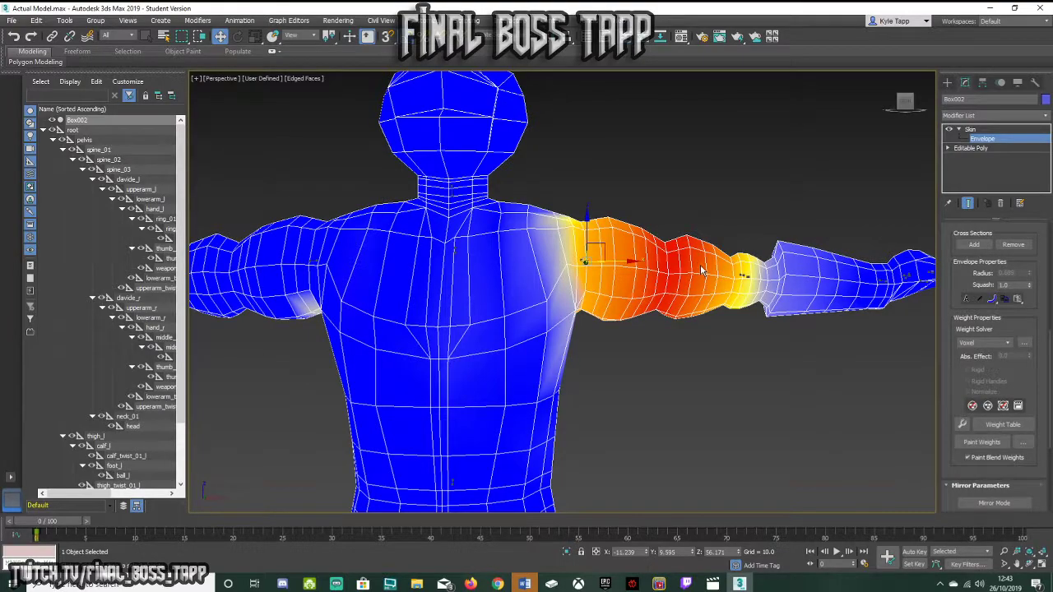
# - Inspect the weight distribution of the upper spine, neck and left shoulder envelopes in turn
pyautogui.click(454, 249)
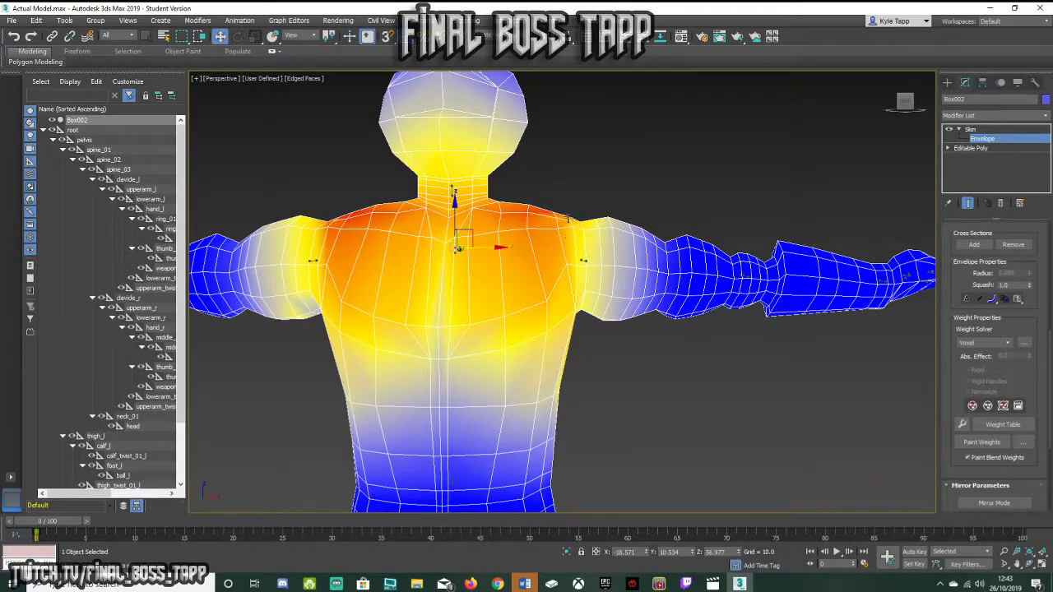
pyautogui.click(450, 190)
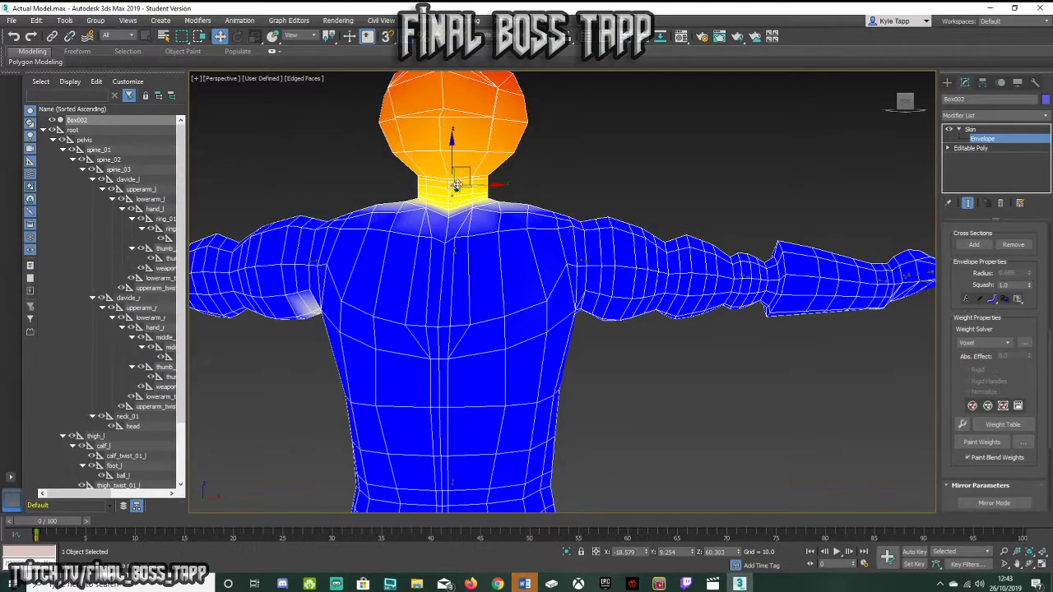
pyautogui.click(582, 260)
pyautogui.moveTo(730, 338); pyautogui.dragTo(566, 338, button='middle')
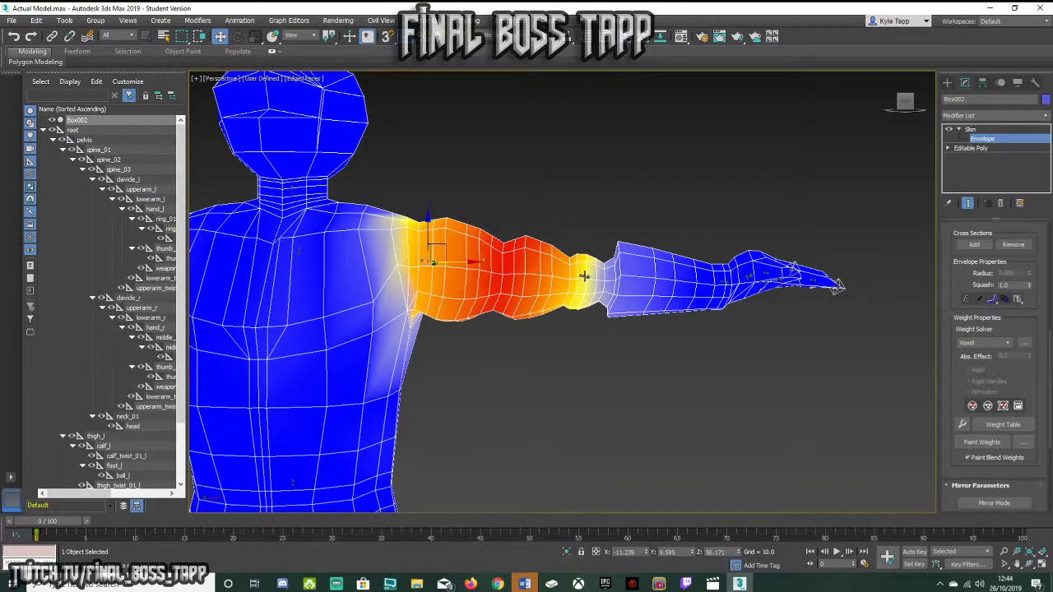
# - Inspect the weight distribution of the left lower arm envelope and the upper arm envelope on the opposite side
pyautogui.click(696, 284)
pyautogui.scroll(-3, 483, 378)
pyautogui.moveTo(483, 379); pyautogui.dragTo(677, 332, button='middle')
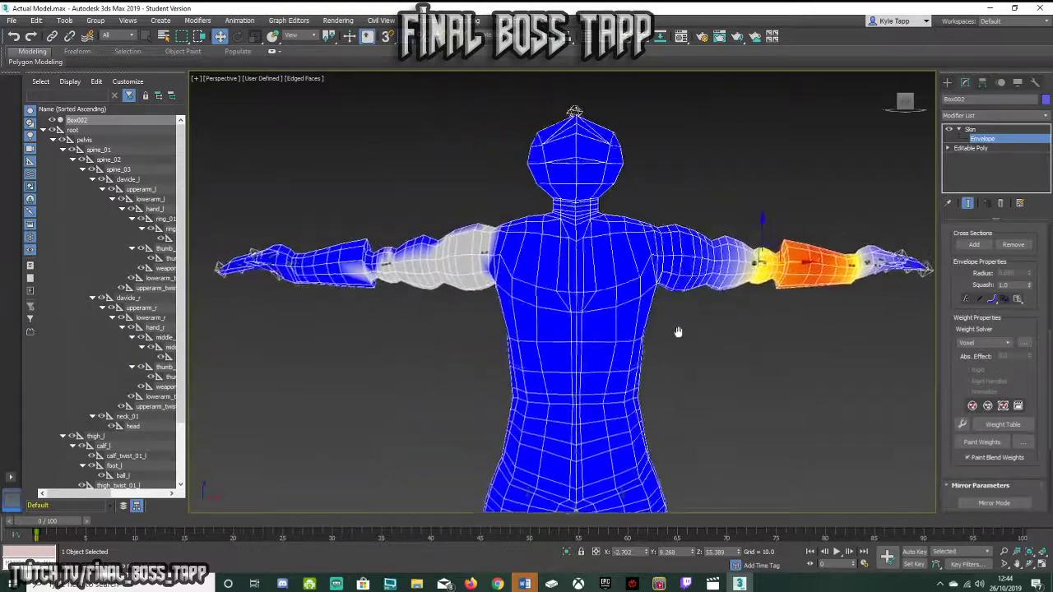
pyautogui.click(484, 264)
pyautogui.scroll(-3, 702, 389)
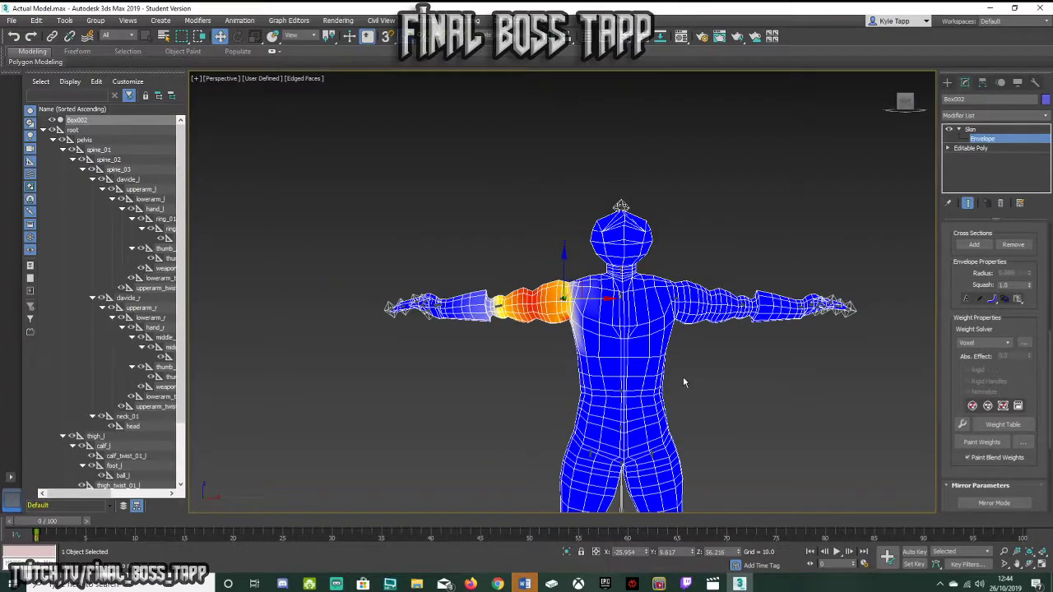
pyautogui.scroll(5, 567, 317)
pyautogui.moveTo(709, 332); pyautogui.dragTo(610, 281, button='middle')
# - Select the spine_01 envelope at the waist and show its weights on the whole torso from the front
pyautogui.click(574, 383)
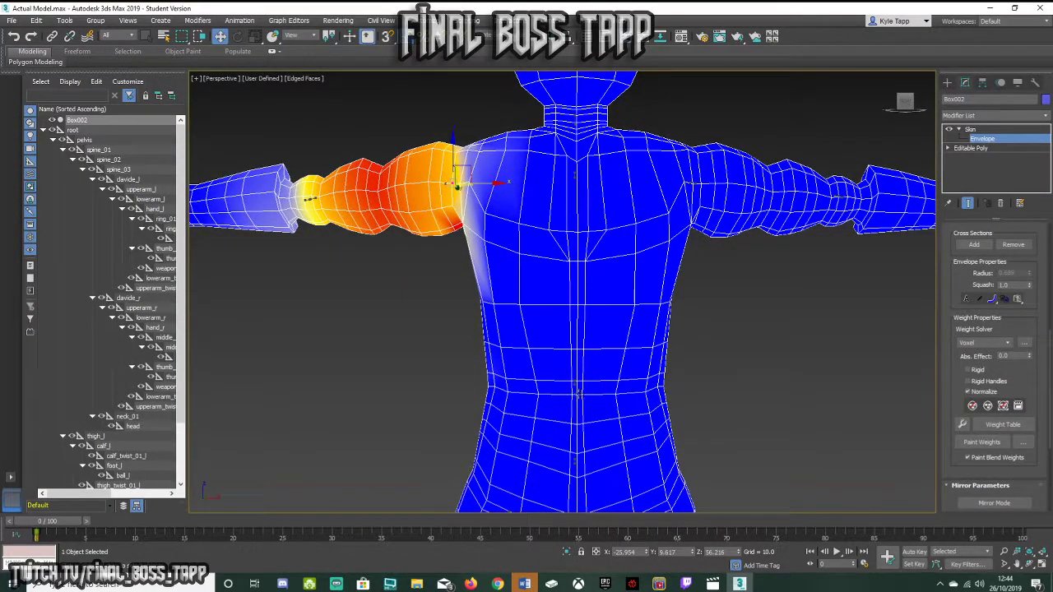
pyautogui.scroll(4, 575, 403)
pyautogui.click(555, 370)
pyautogui.scroll(-5, 594, 400)
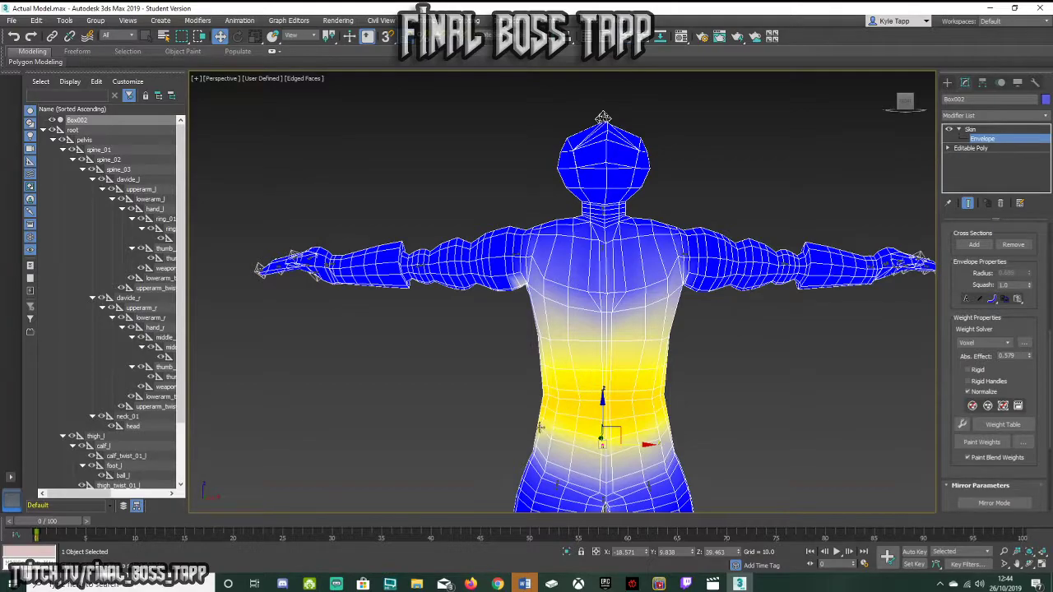
pyautogui.click(905, 100)
pyautogui.moveTo(606, 424)
pyautogui.keyDown('alt'); pyautogui.mouseDown(button='middle')
pyautogui.moveTo(777, 424)
pyautogui.moveTo(605, 423)
pyautogui.mouseUp(button='middle'); pyautogui.keyUp('alt')
pyautogui.moveTo(904, 102); pyautogui.dragTo(904, 102)
pyautogui.click(902, 99)
pyautogui.moveTo(728, 435); pyautogui.dragTo(681, 352, button='middle')
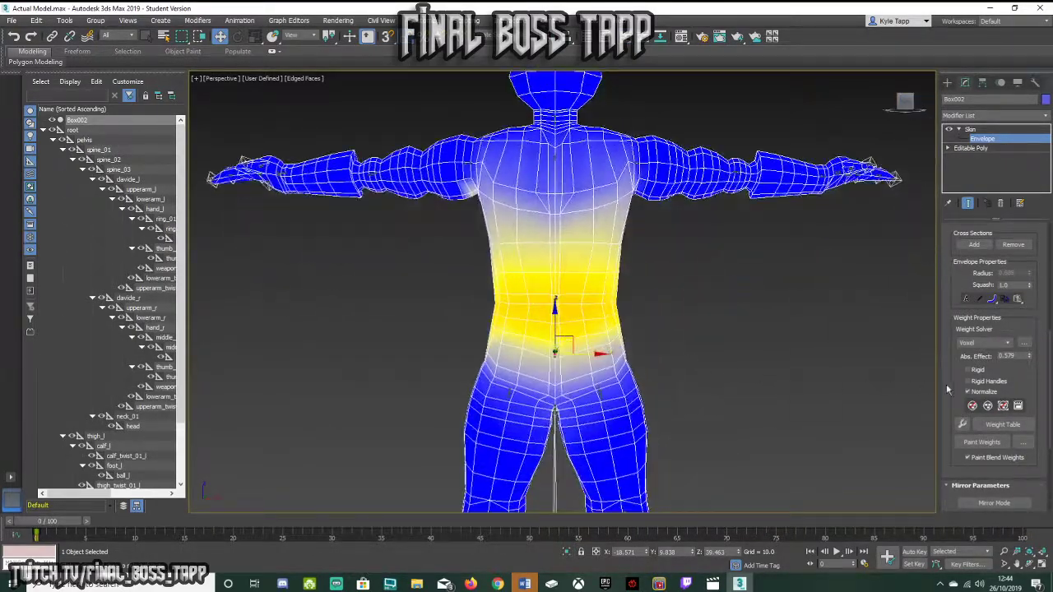
# - Open the Weight Tool beside the torso and check the Vertices selection option in the Skin parameters
pyautogui.click(962, 426)
pyautogui.moveTo(310, 214); pyautogui.dragTo(382, 213)
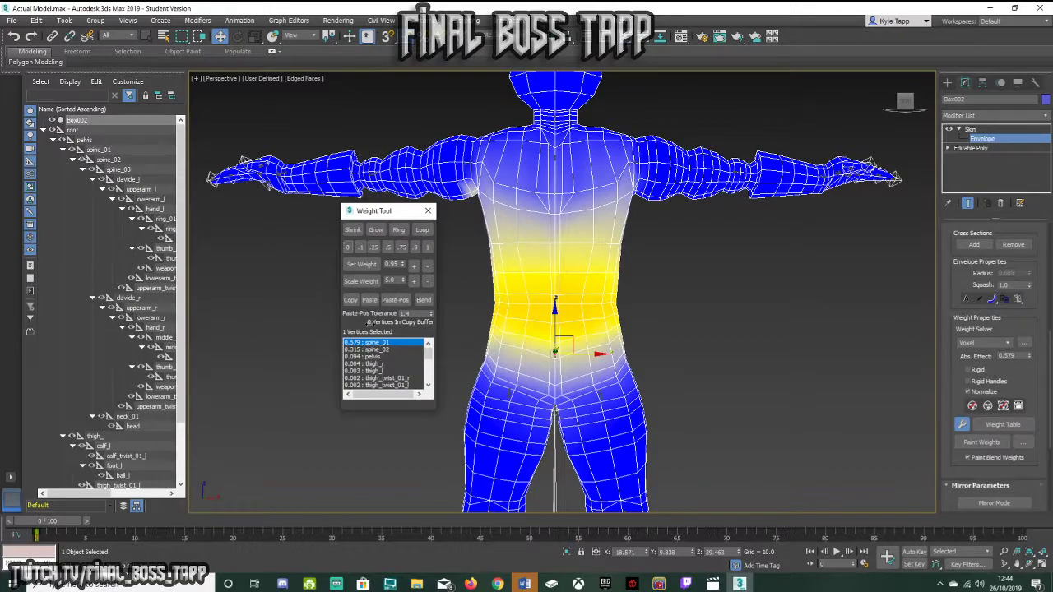
pyautogui.scroll(2, 519, 304)
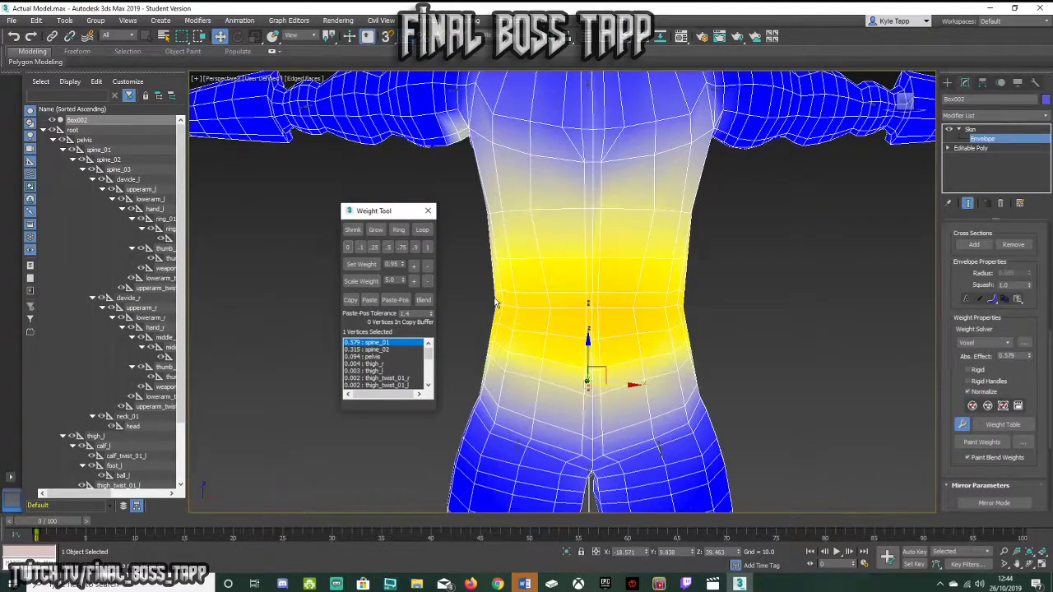
pyautogui.moveTo(760, 190); pyautogui.dragTo(672, 204)
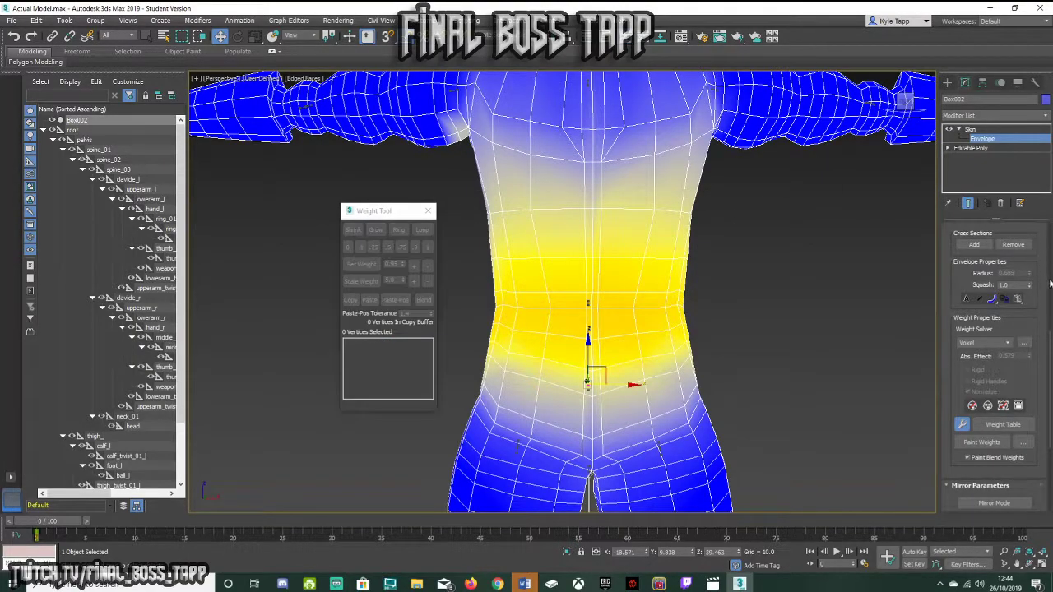
pyautogui.scroll(5, 1051, 343)
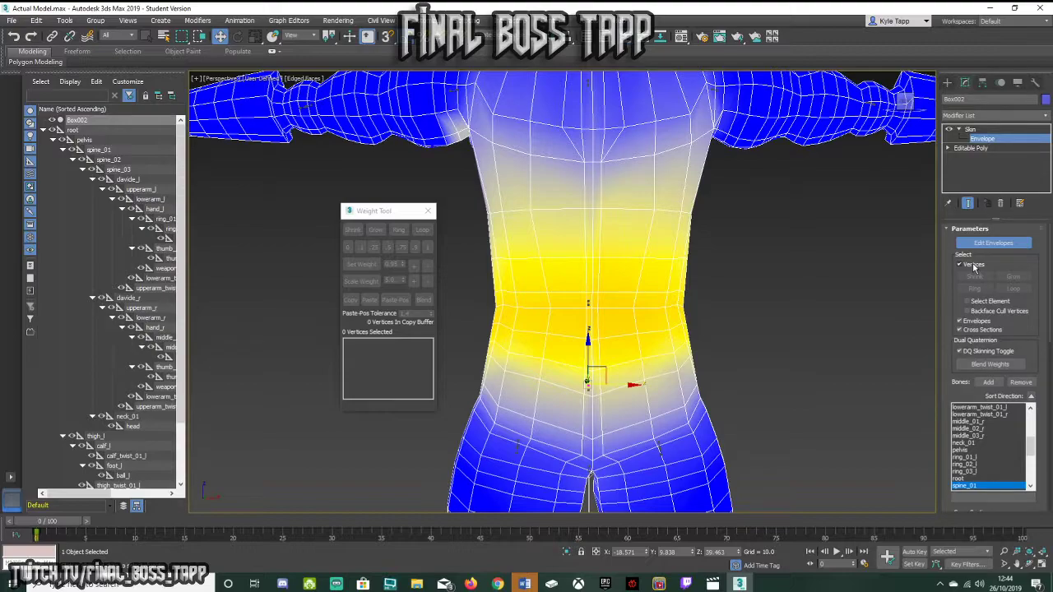
pyautogui.scroll(-4, 1051, 300)
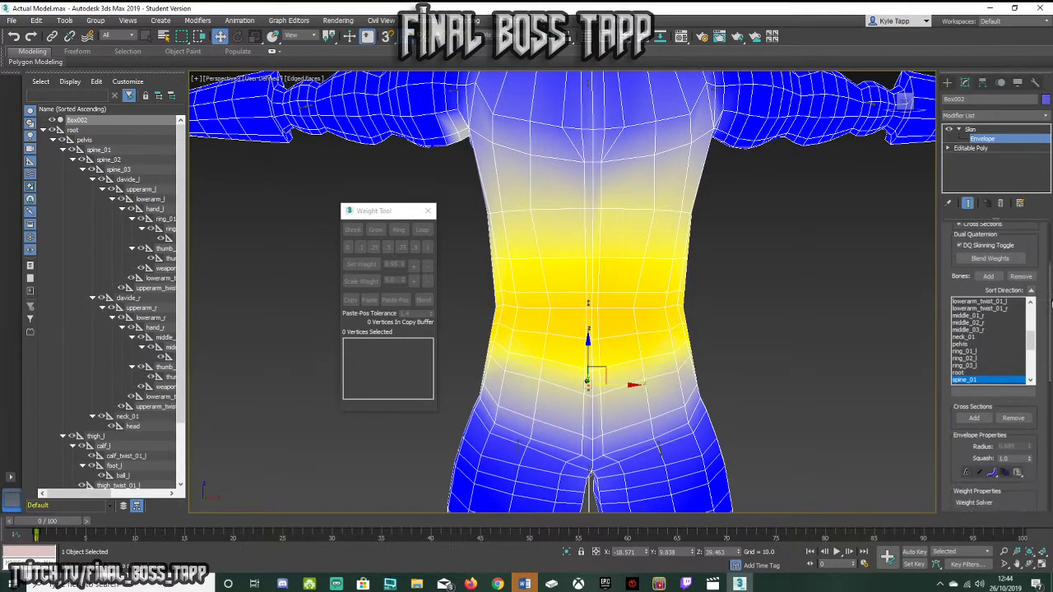
pyautogui.scroll(-2, 1050, 304)
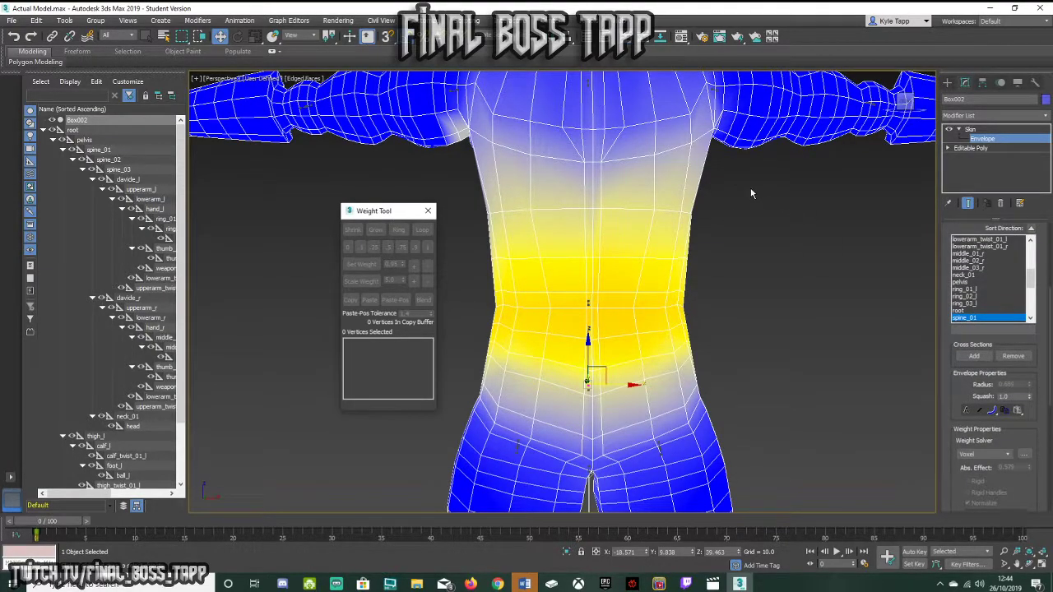
# - Select the horizontal vertex loop around the torso below the chest and examine its bone weights
pyautogui.moveTo(769, 186); pyautogui.dragTo(465, 228)
pyautogui.scroll(5, 520, 216)
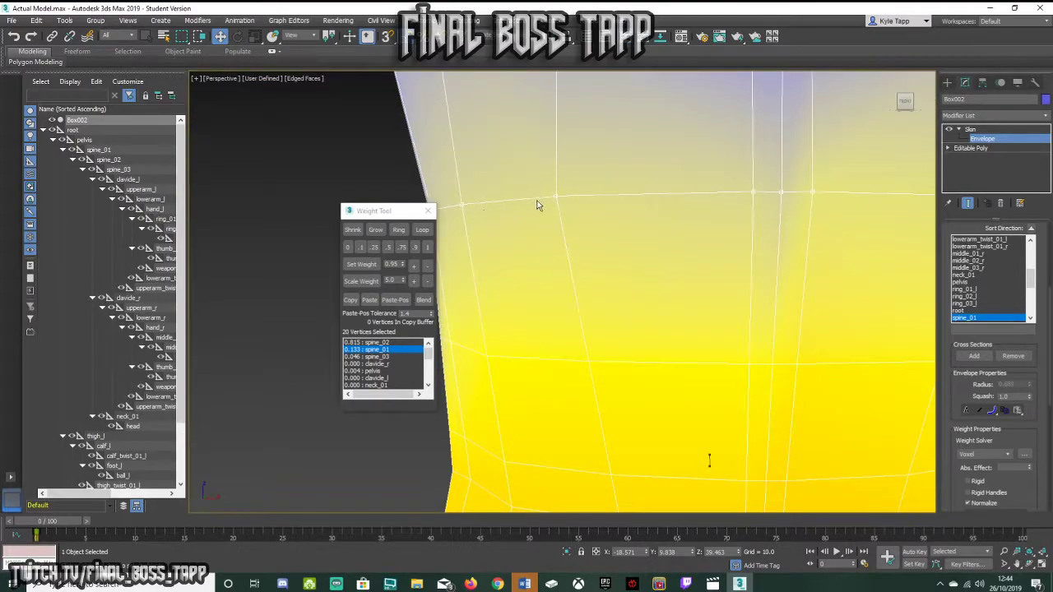
pyautogui.scroll(-4, 805, 238)
pyautogui.moveTo(571, 236); pyautogui.dragTo(528, 268, button='middle')
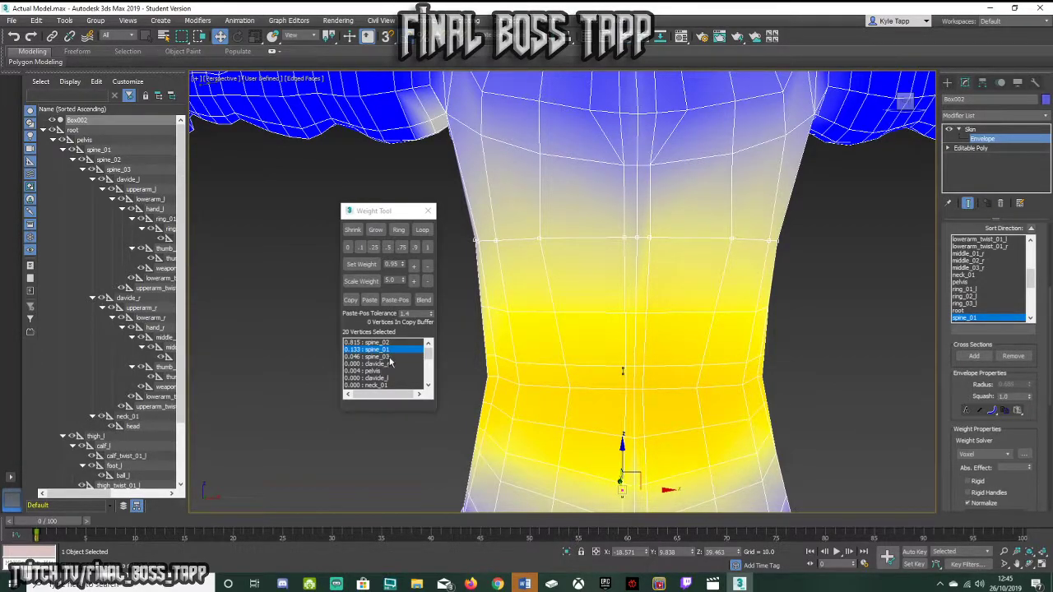
pyautogui.moveTo(639, 436); pyautogui.dragTo(615, 380, button='middle')
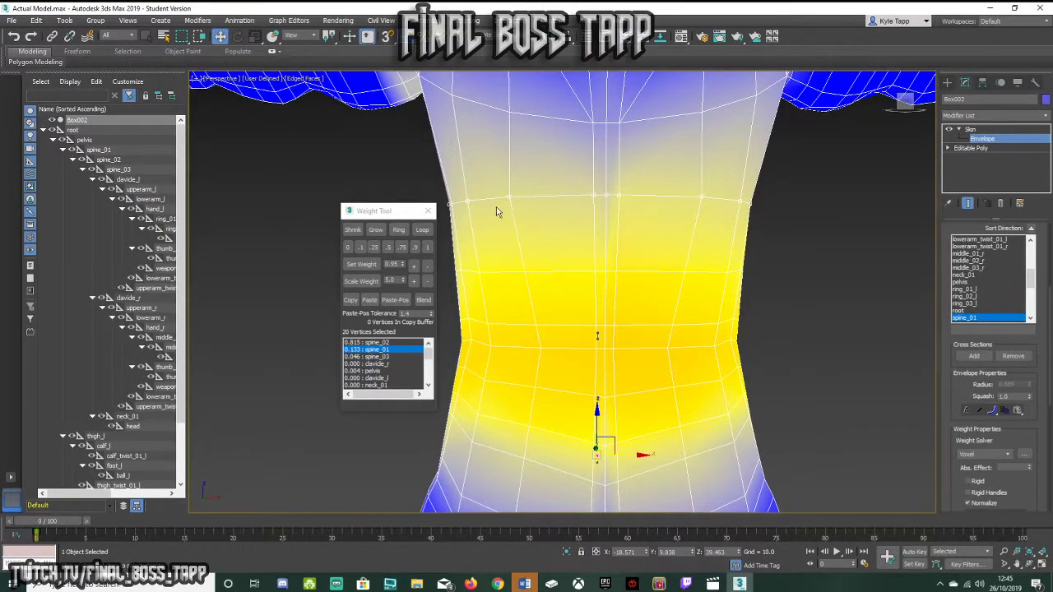
pyautogui.moveTo(444, 201); pyautogui.dragTo(479, 301, button='middle')
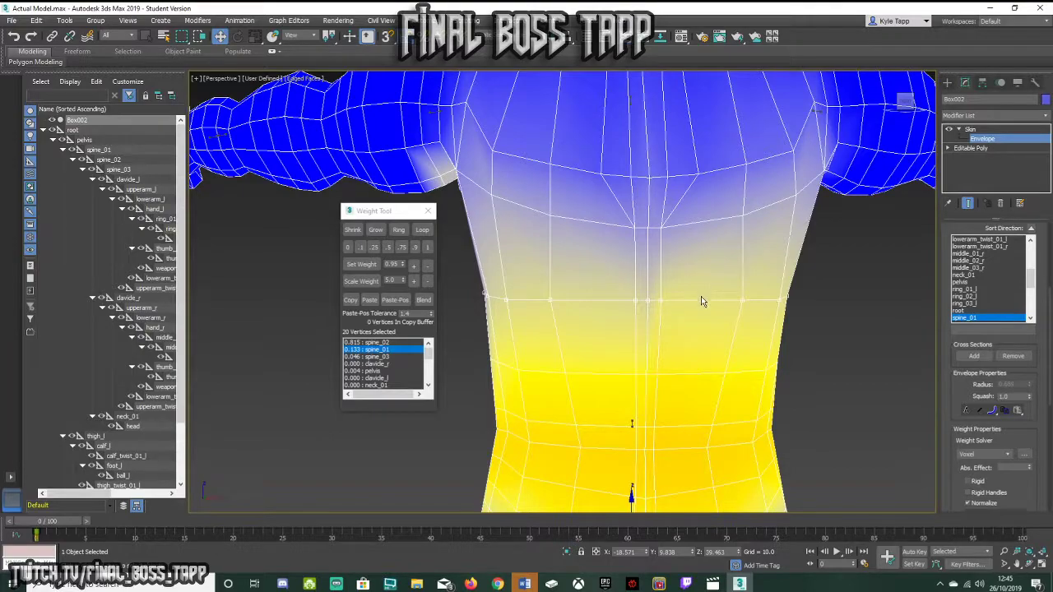
# - Try scaling down the spine_01 weight of the selected torso loop to 0.072 in repeated 5.0 steps
pyautogui.click(428, 282)
pyautogui.click(428, 282)
pyautogui.click(427, 282)
pyautogui.click(427, 282)
pyautogui.click(428, 283)
pyautogui.click(428, 282)
pyautogui.click(428, 282)
pyautogui.click(427, 282)
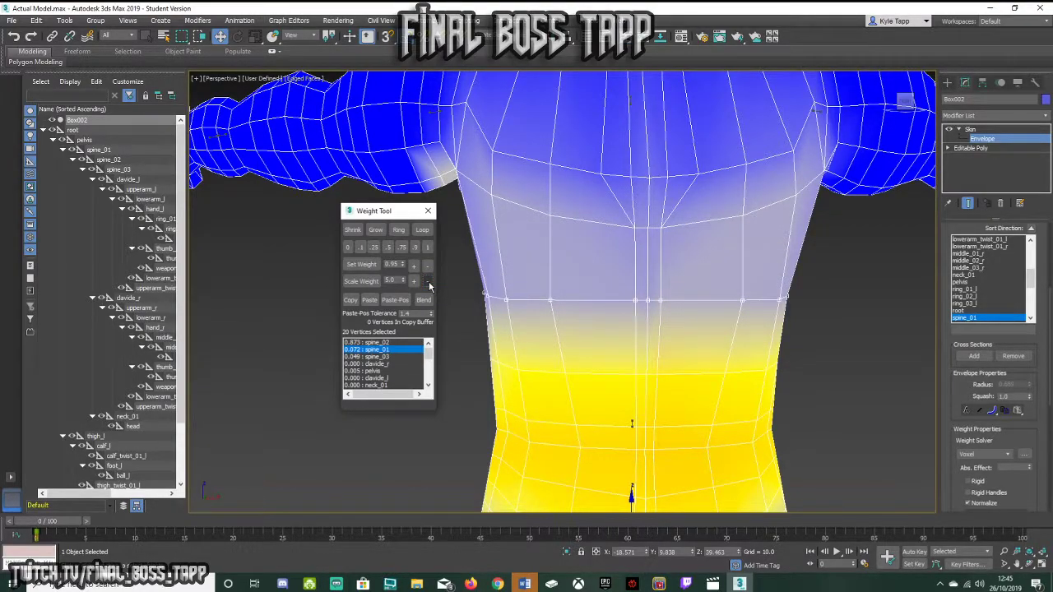
# - Undo the spine_01 weight reductions and the torso loop selection
pyautogui.click(14, 37)
pyautogui.click(14, 37)
pyautogui.click(14, 37)
pyautogui.click(14, 37)
pyautogui.click(14, 37)
pyautogui.click(14, 37)
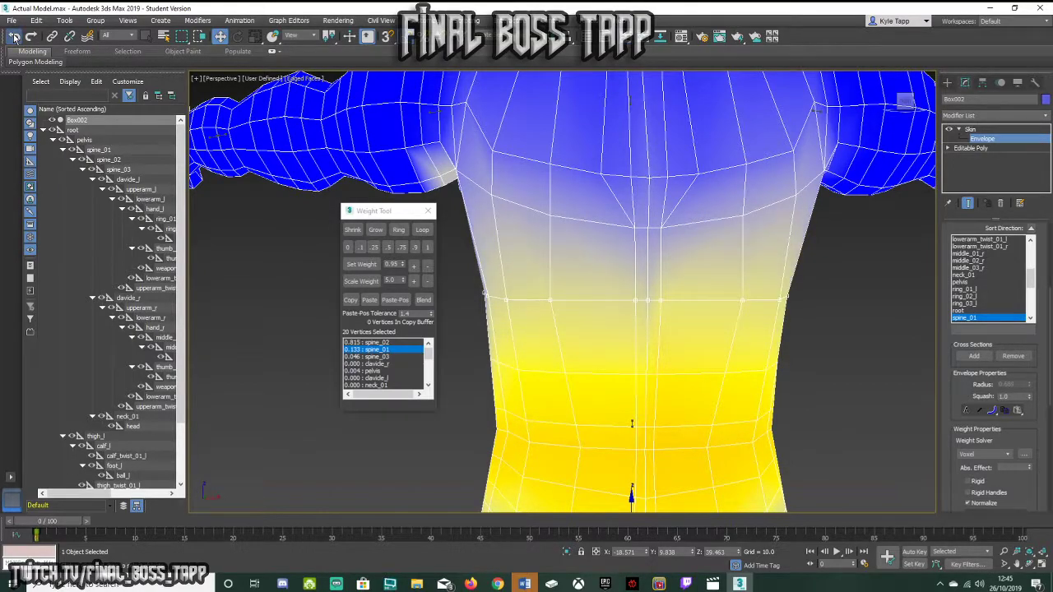
pyautogui.click(14, 37)
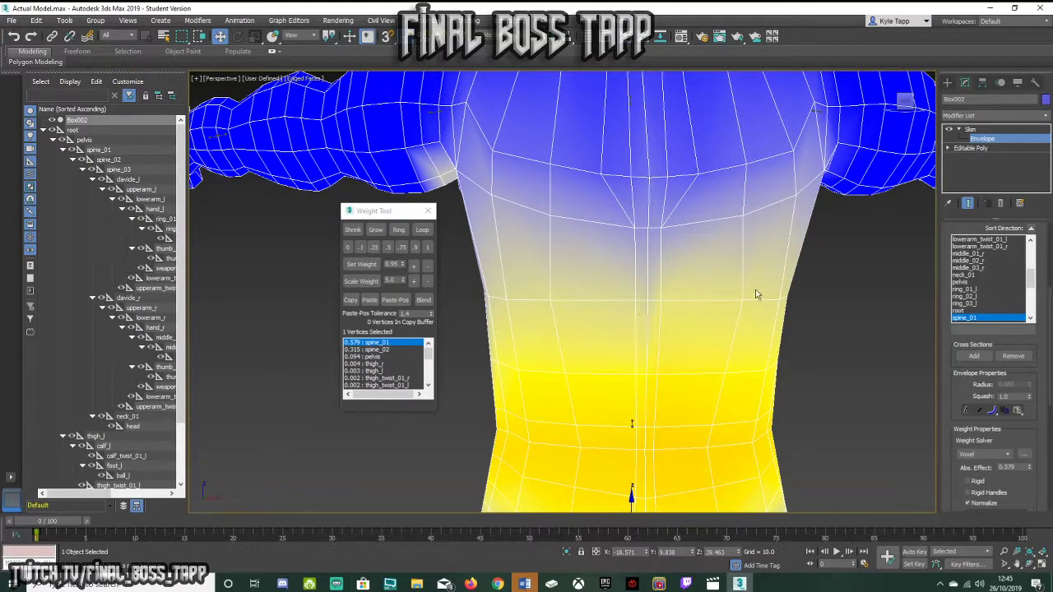
# - Reselect the vertex loop below the chest and try scaling its spine_01 weight up to 0.217
pyautogui.moveTo(621, 316); pyautogui.dragTo(496, 331)
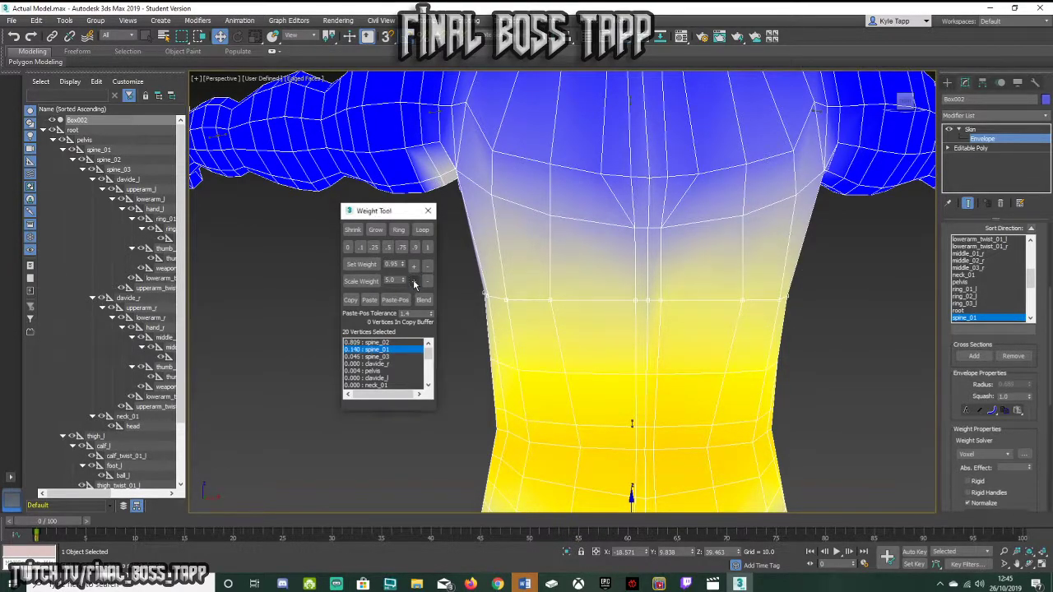
pyautogui.click(414, 282)
pyautogui.click(413, 281)
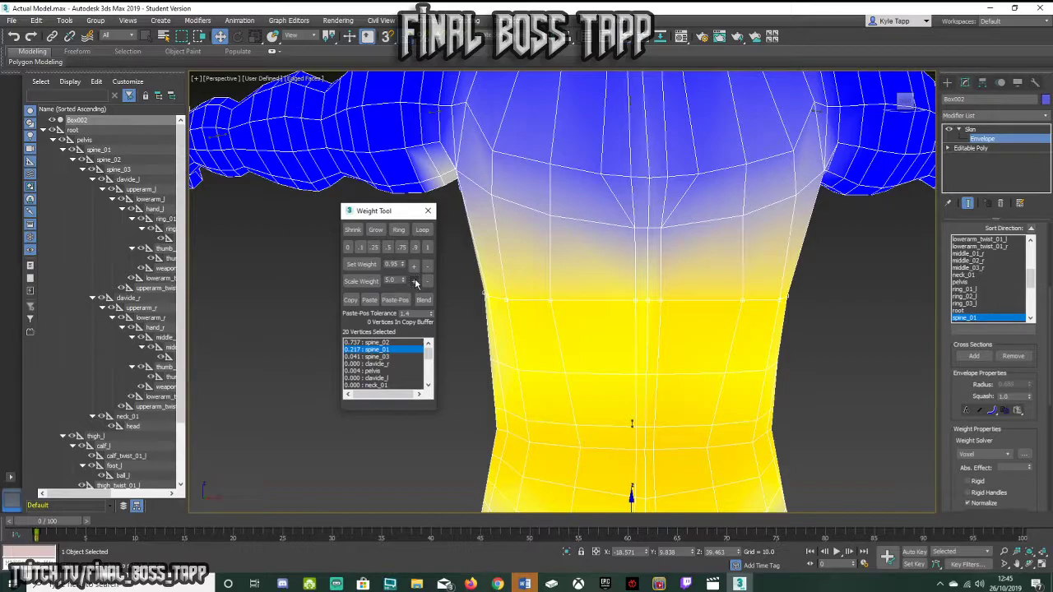
pyautogui.moveTo(673, 458); pyautogui.dragTo(736, 337, button='middle')
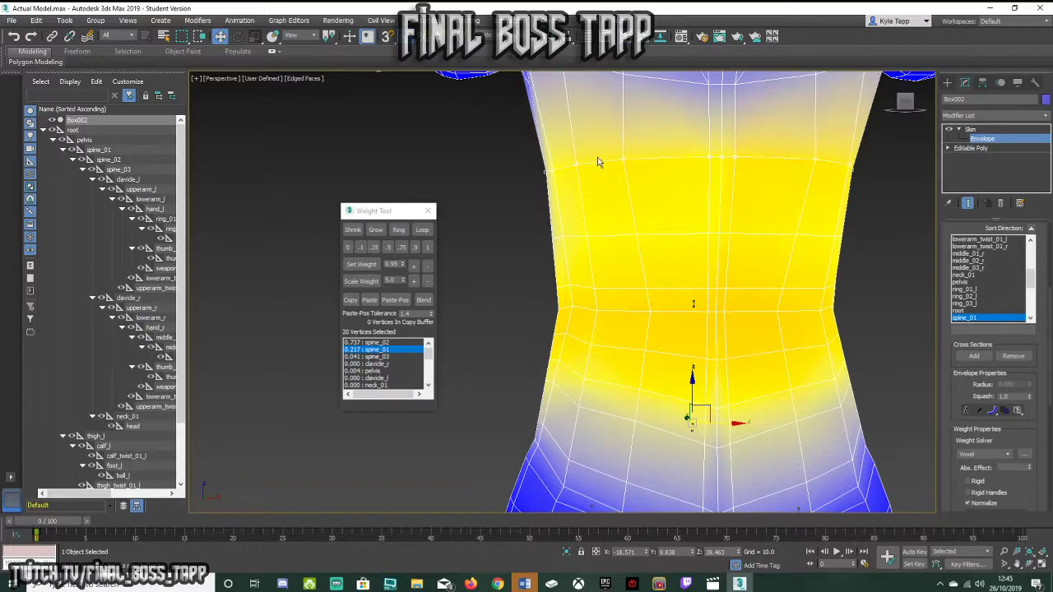
# - Undo the spine_01 weight increases and the loop selection on the torso
pyautogui.click(13, 37)
pyautogui.click(14, 37)
pyautogui.click(13, 37)
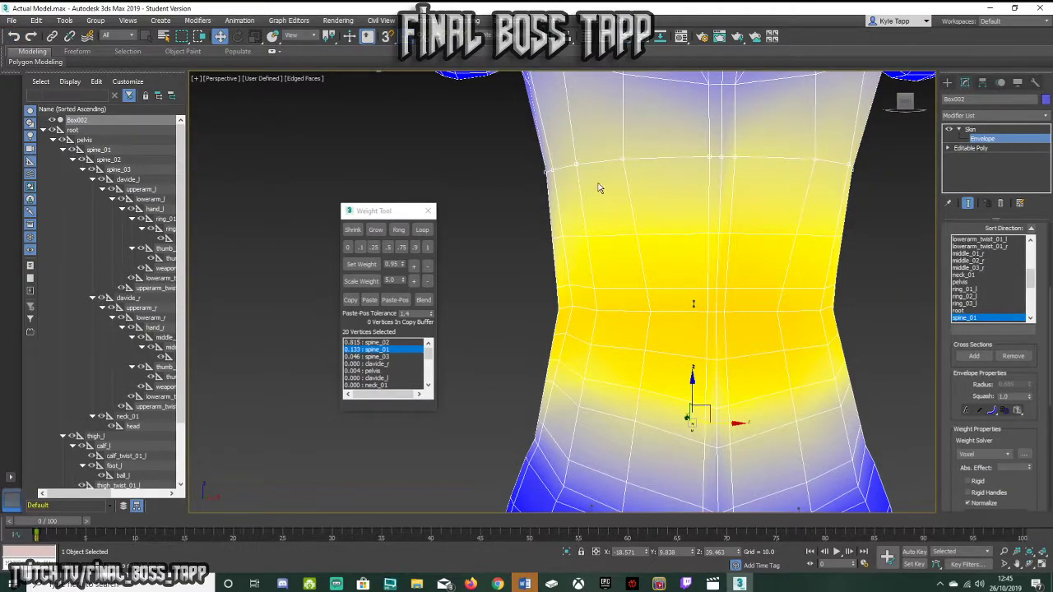
pyautogui.moveTo(674, 210); pyautogui.dragTo(663, 318, button='middle')
pyautogui.click(11, 36)
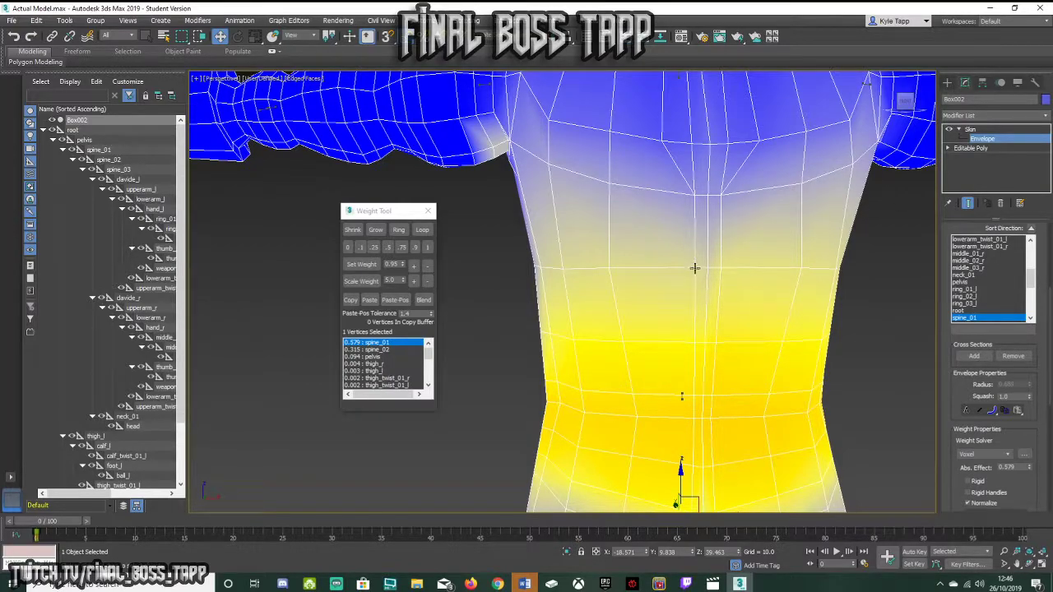
# - Try selecting two neighbouring vertices below the chest and expanding them into a loop, then clear the selection
pyautogui.moveTo(512, 245); pyautogui.dragTo(599, 276)
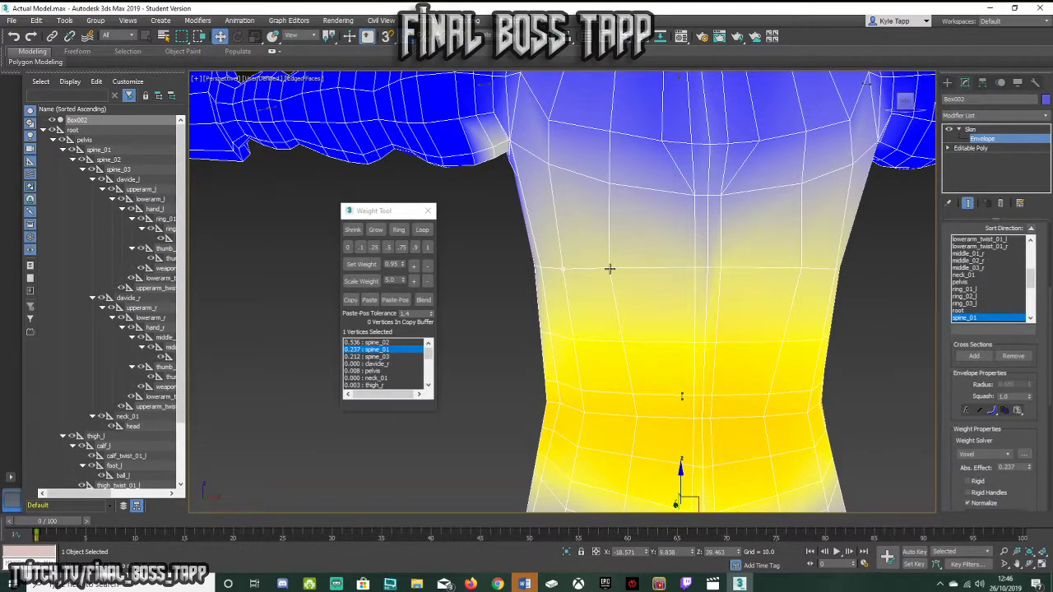
pyautogui.keyDown('ctrl'); pyautogui.click(609, 269); pyautogui.keyUp('ctrl')
pyautogui.click(422, 231)
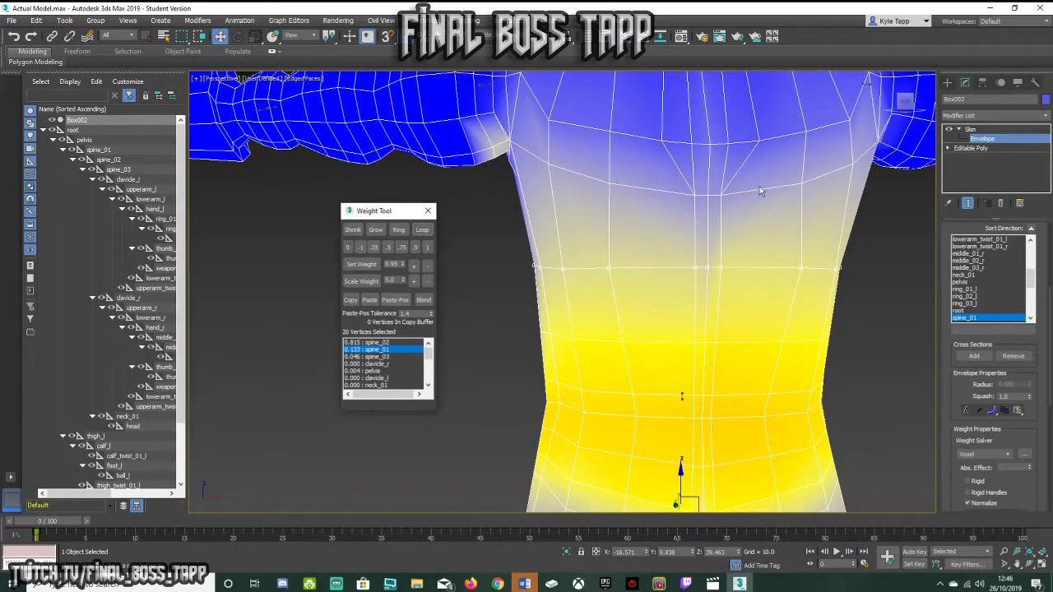
pyautogui.moveTo(903, 103); pyautogui.dragTo(605, 122)
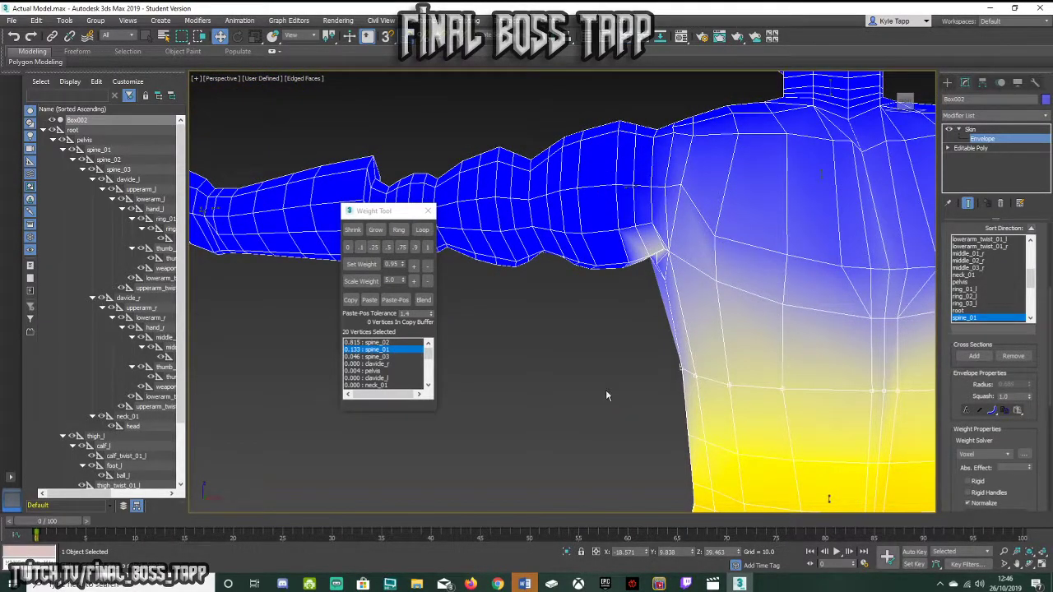
pyautogui.moveTo(607, 395); pyautogui.dragTo(482, 321, button='middle')
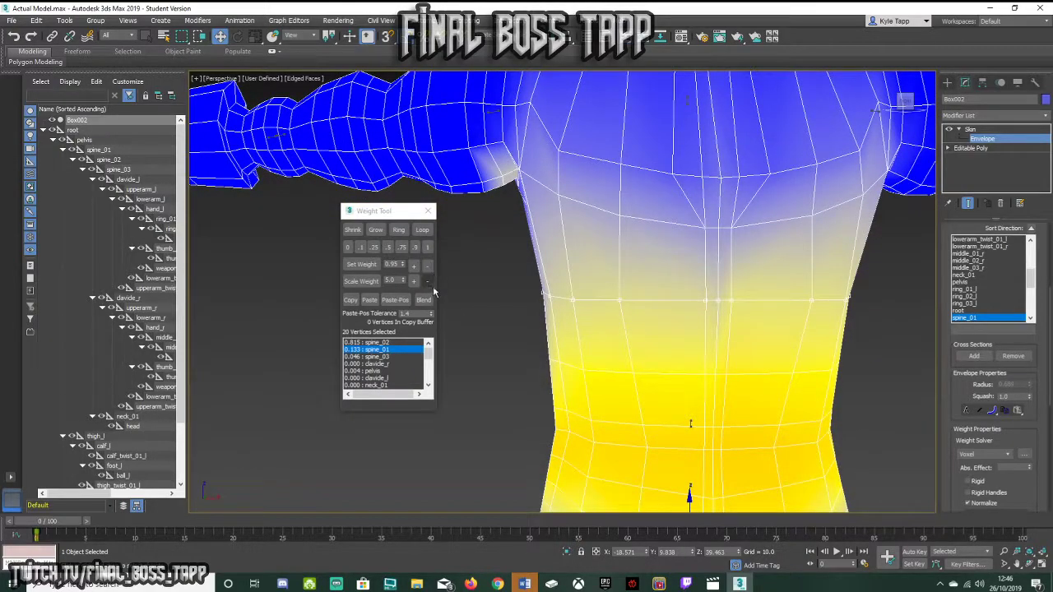
pyautogui.click(473, 301)
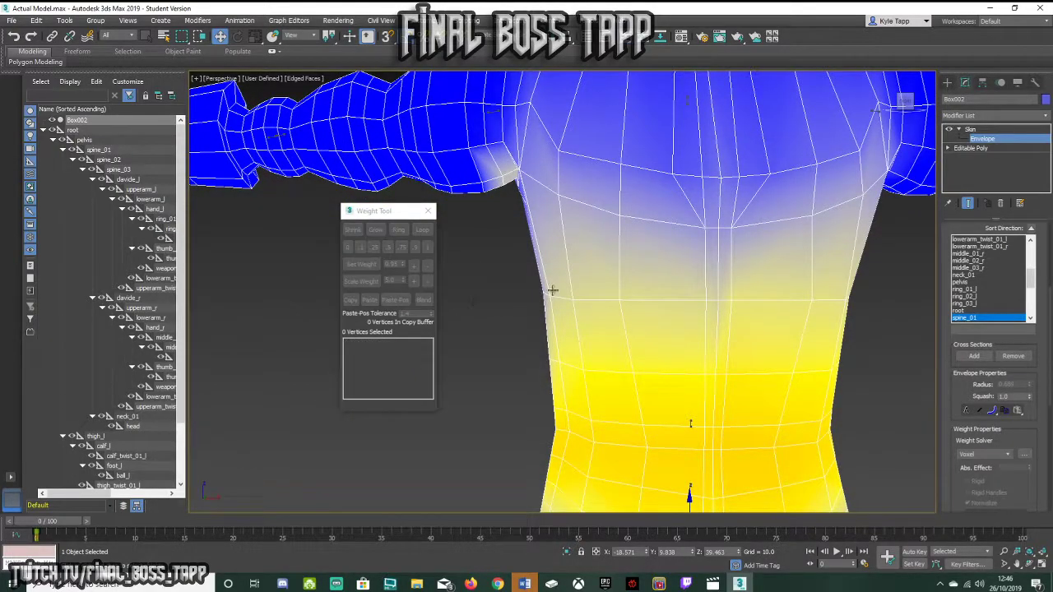
# - Select individual vertices on the torso rows below the chest to check their weights, then deselect them
pyautogui.click(618, 216)
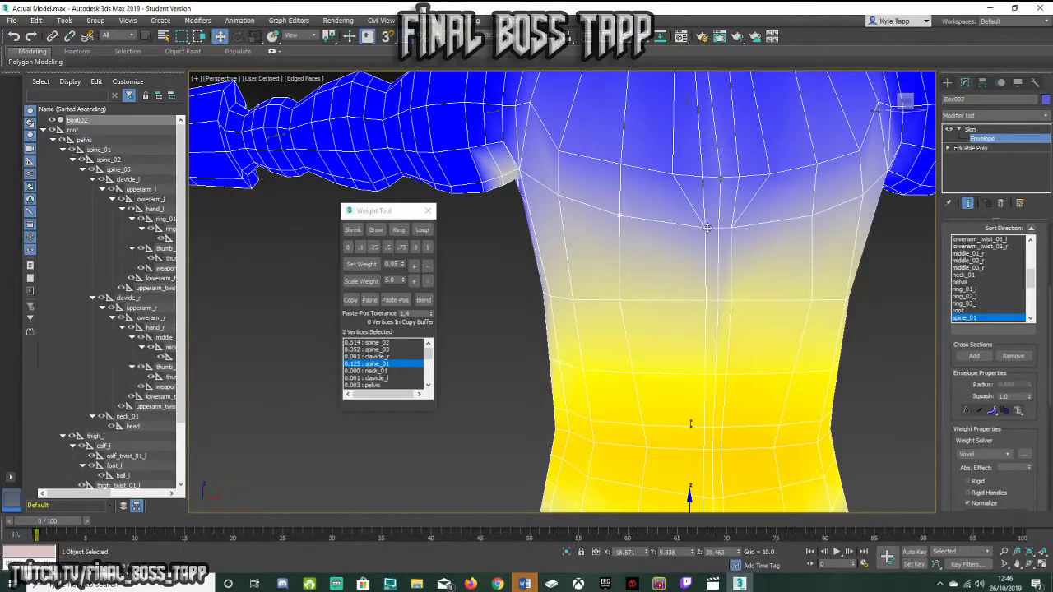
pyautogui.click(620, 299)
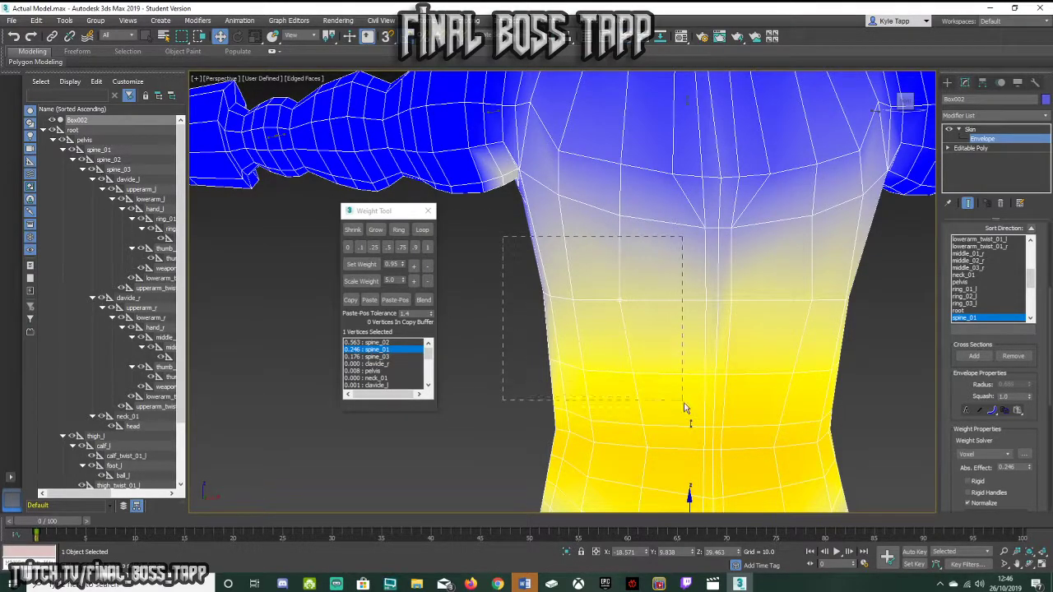
pyautogui.moveTo(684, 400); pyautogui.dragTo(684, 399)
pyautogui.click(513, 287)
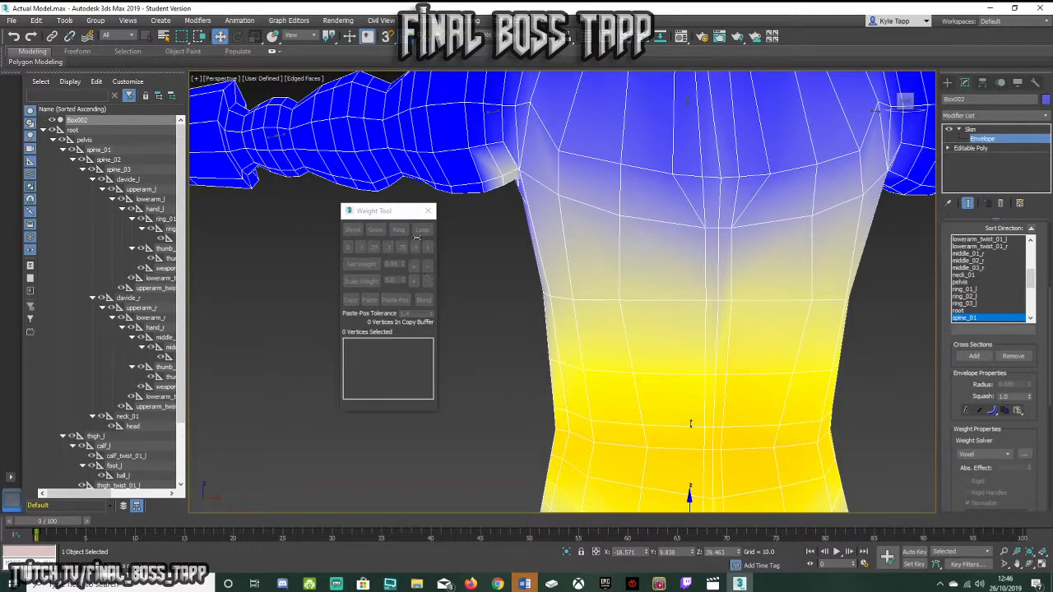
# - Select the vertex loop around the torso below the chest and raise its spine_01 weight to 0.183
pyautogui.keyDown('alt'); pyautogui.moveTo(711, 263); pyautogui.dragTo(825, 286, button='middle'); pyautogui.keyUp('alt')
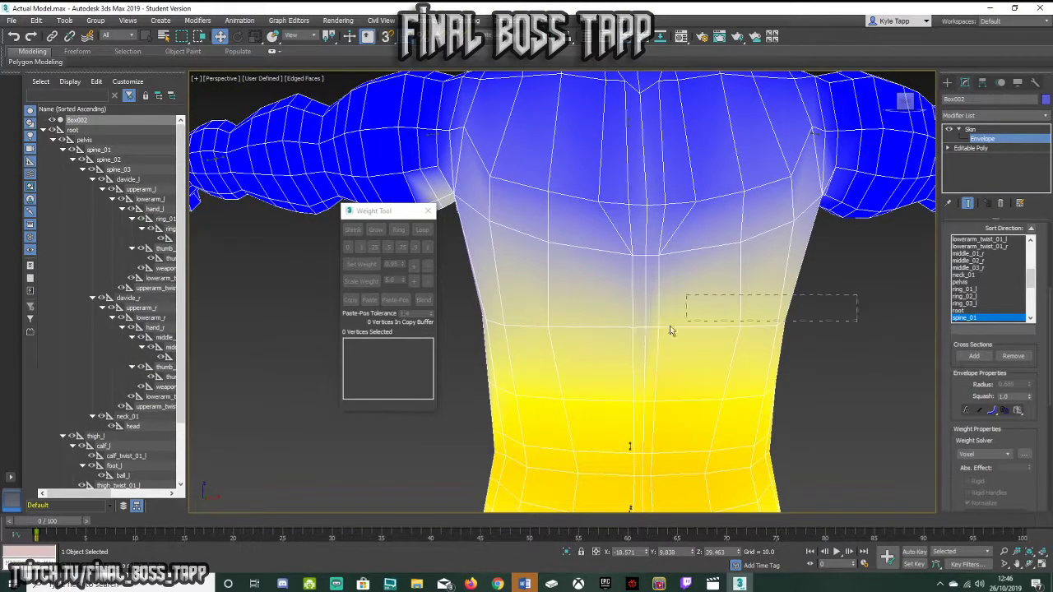
pyautogui.moveTo(700, 325); pyautogui.dragTo(700, 325)
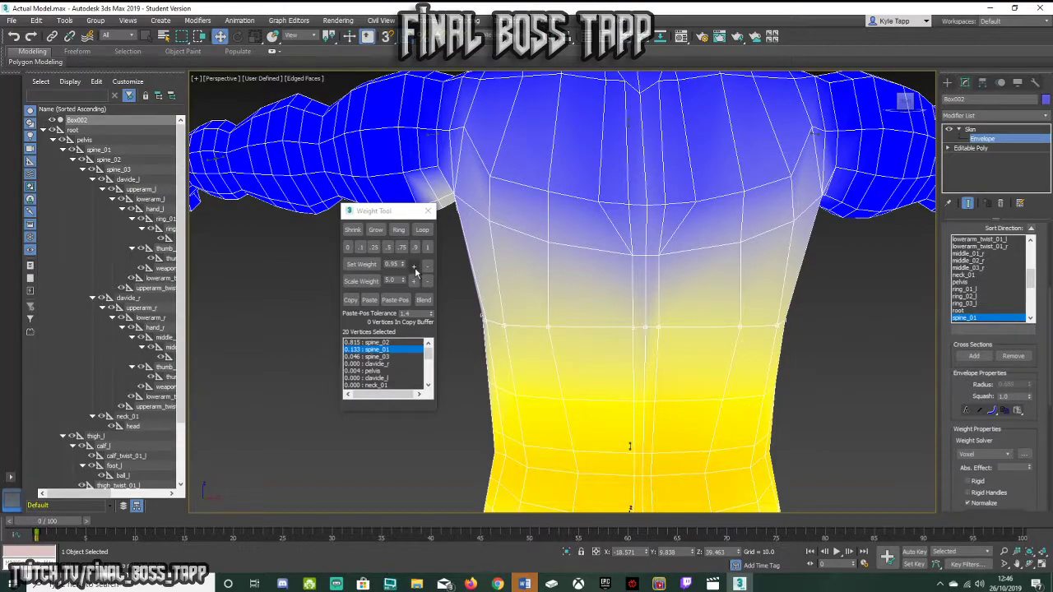
pyautogui.click(413, 267)
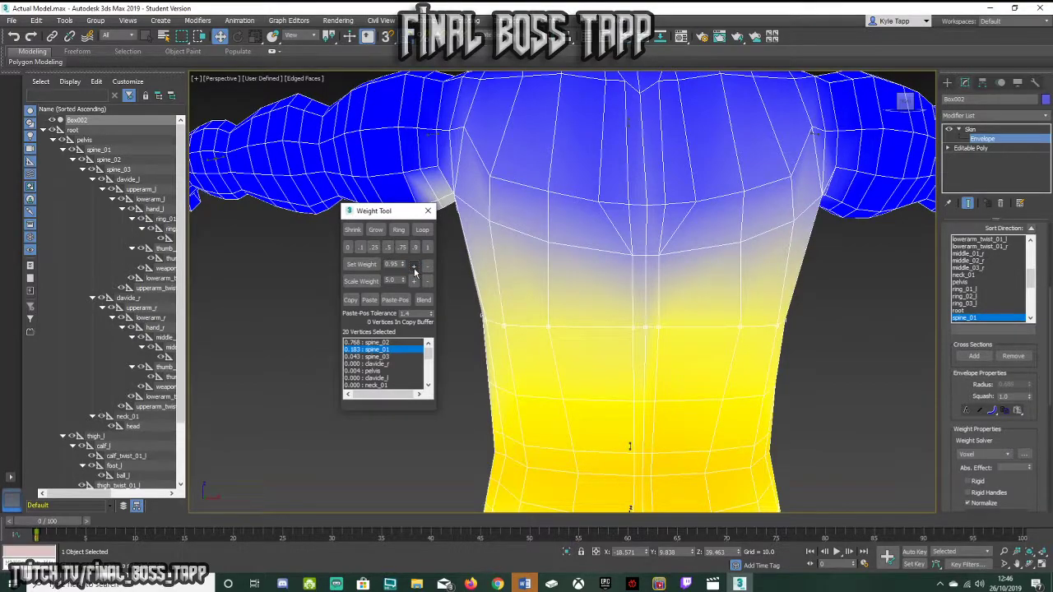